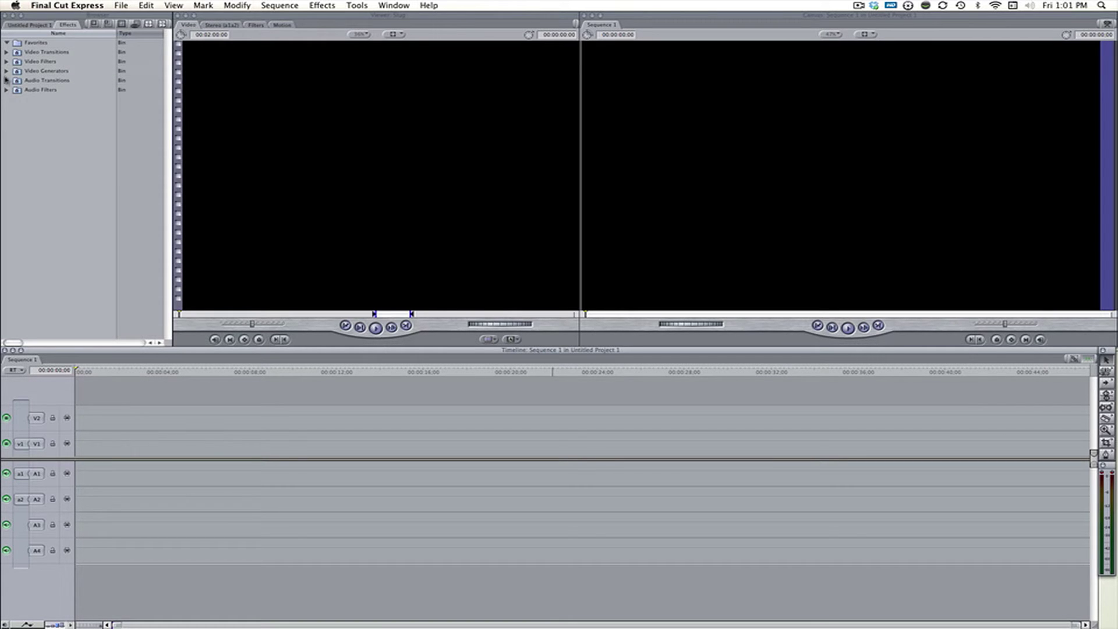
Place the Render > Gradient video generator at the start of track V1 in Sequence 1
left_click(67, 70)
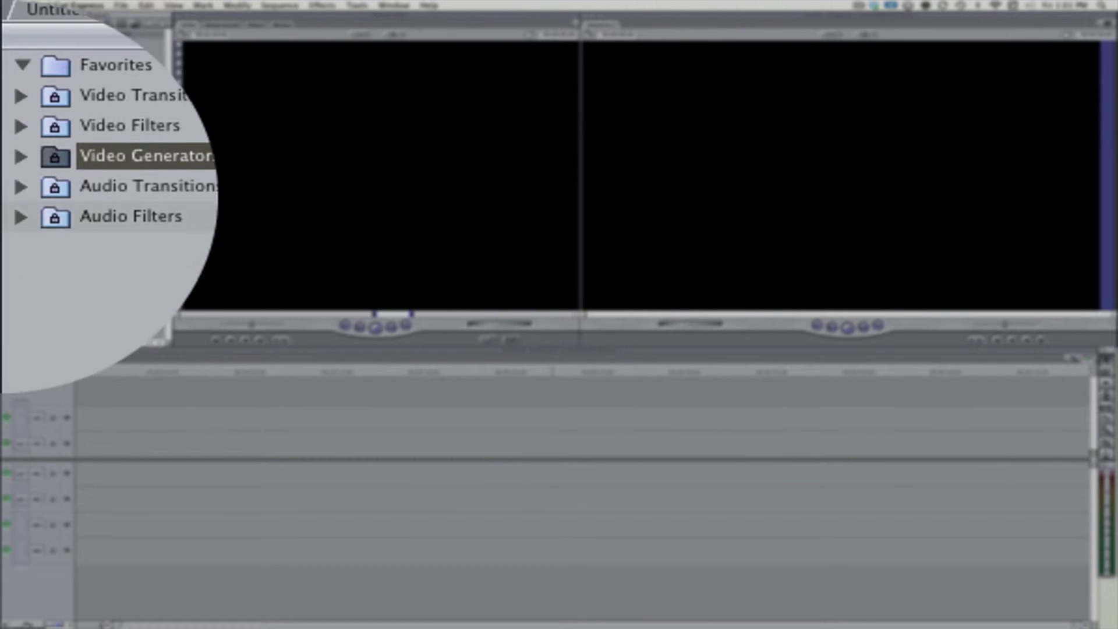
left_click(7, 70)
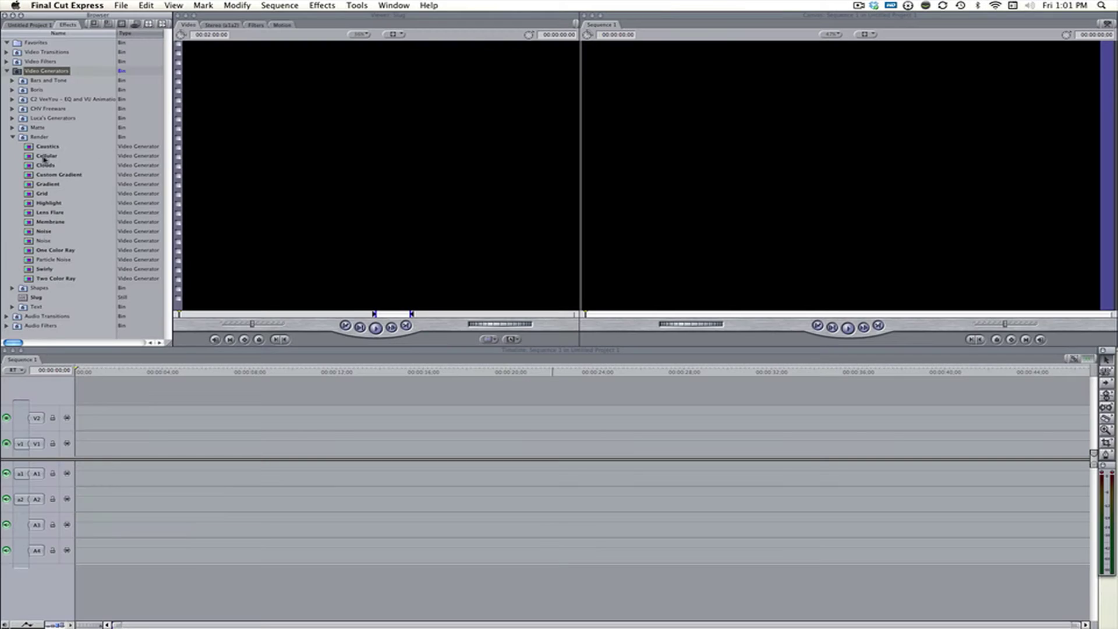
left_click(12, 137)
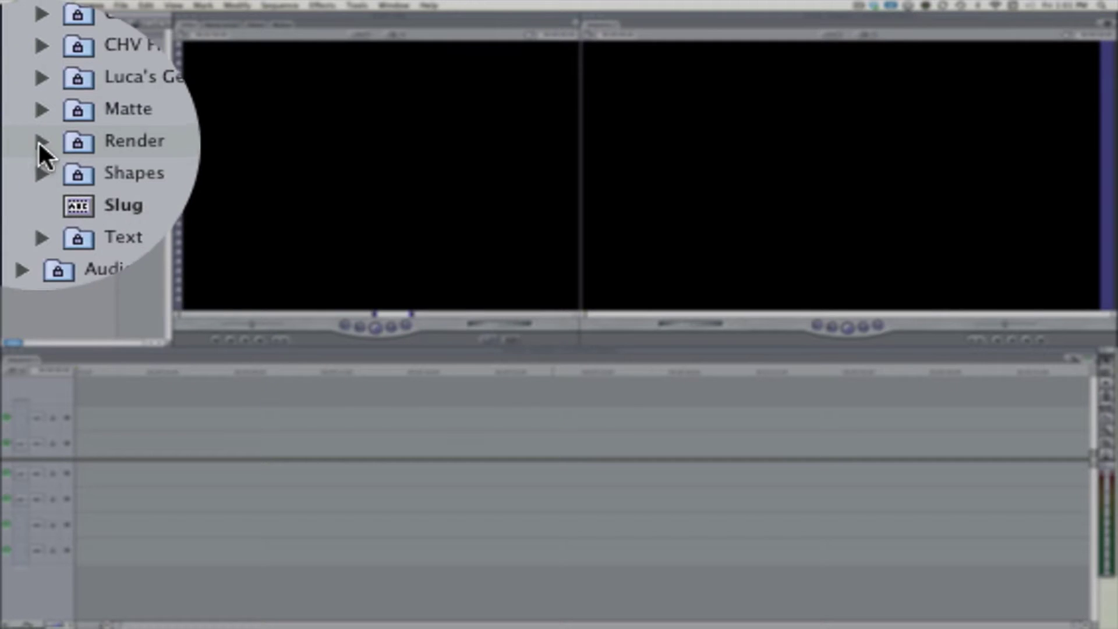
left_click(13, 137)
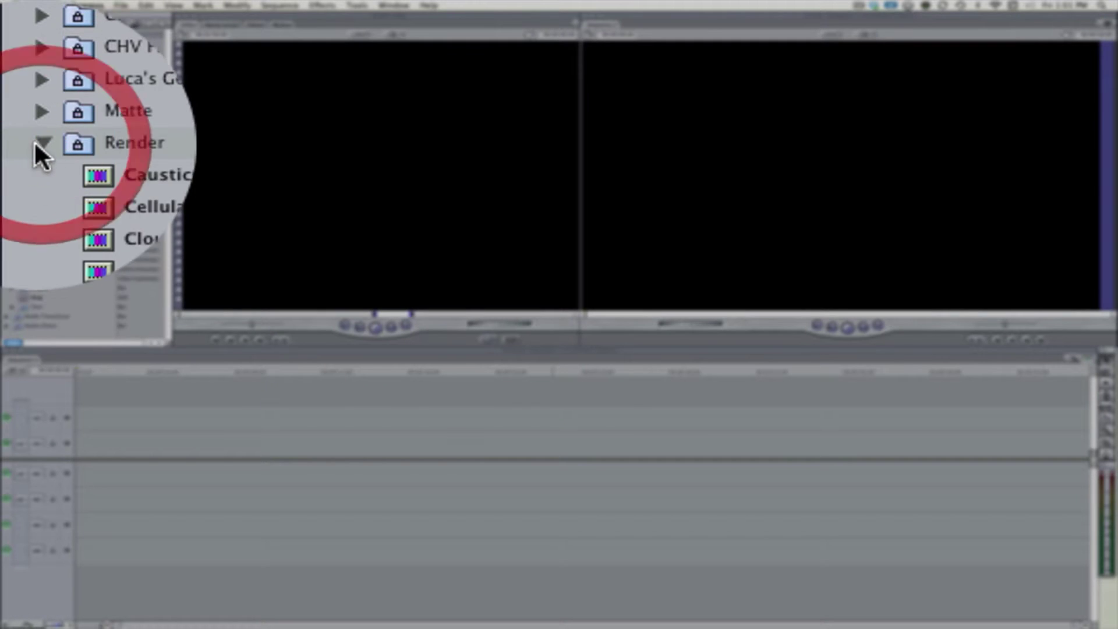
double_click(42, 184)
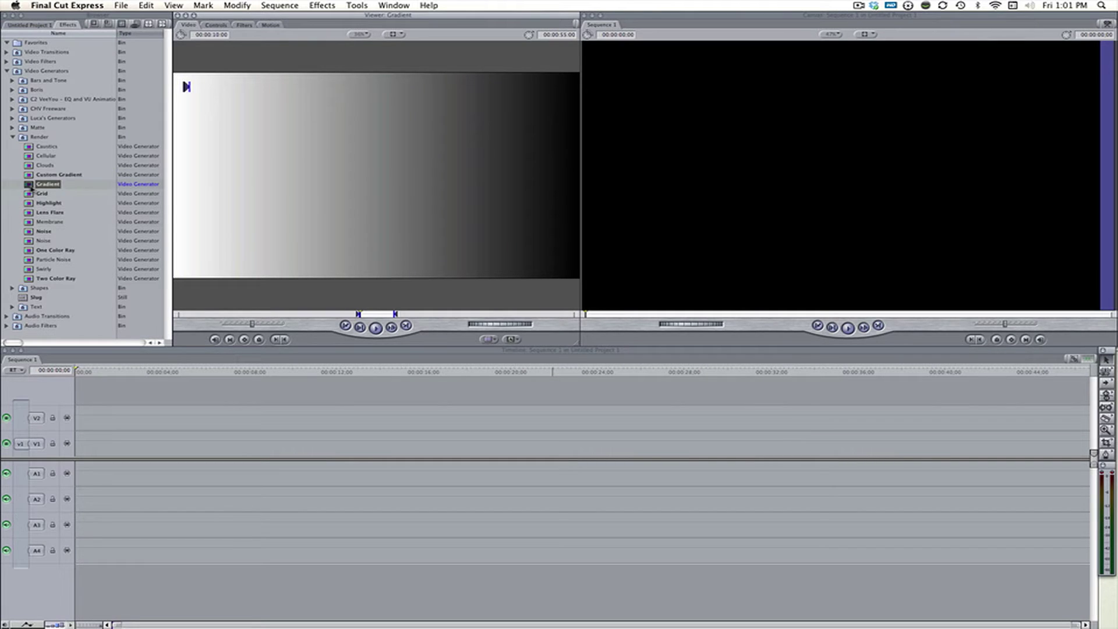
left_click_drag(30, 186, 79, 448)
mouse_move(163, 372)
left_mouse_down()
mouse_move(175, 372)
mouse_move(147, 373)
left_mouse_up()
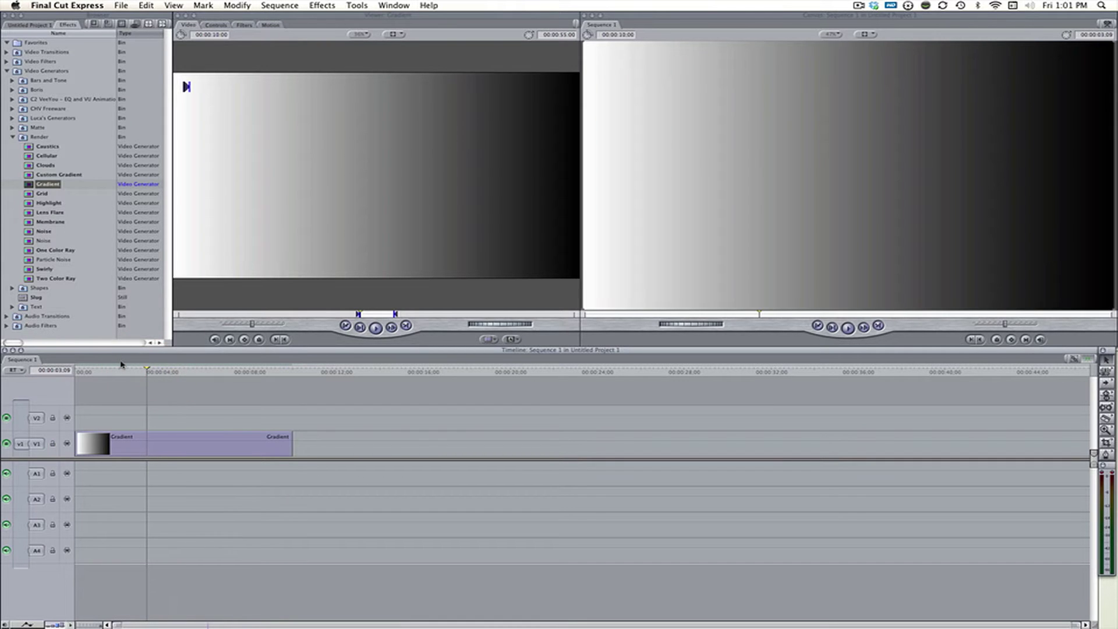
Set the Gradient clip's Gradient Type to Radial center
double_click(270, 445)
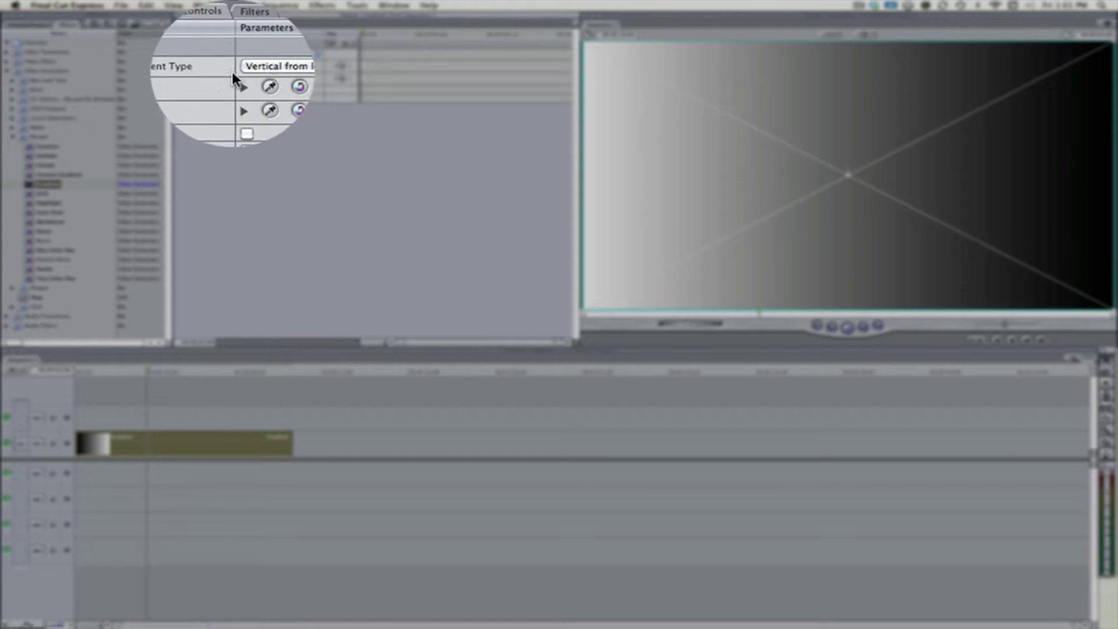
left_click(257, 53)
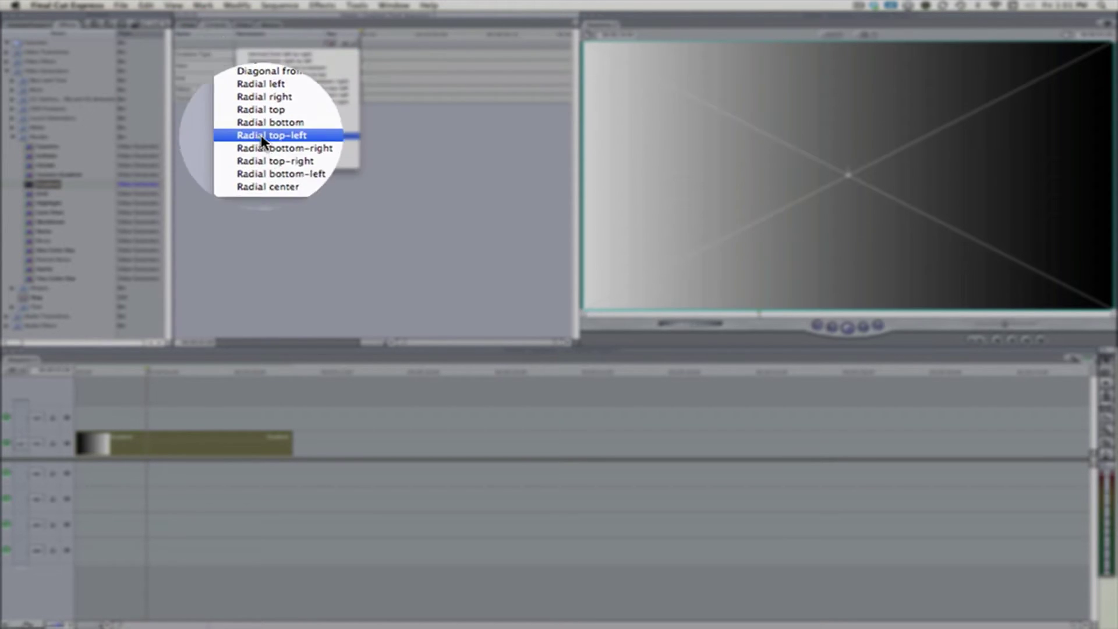
left_click(292, 166)
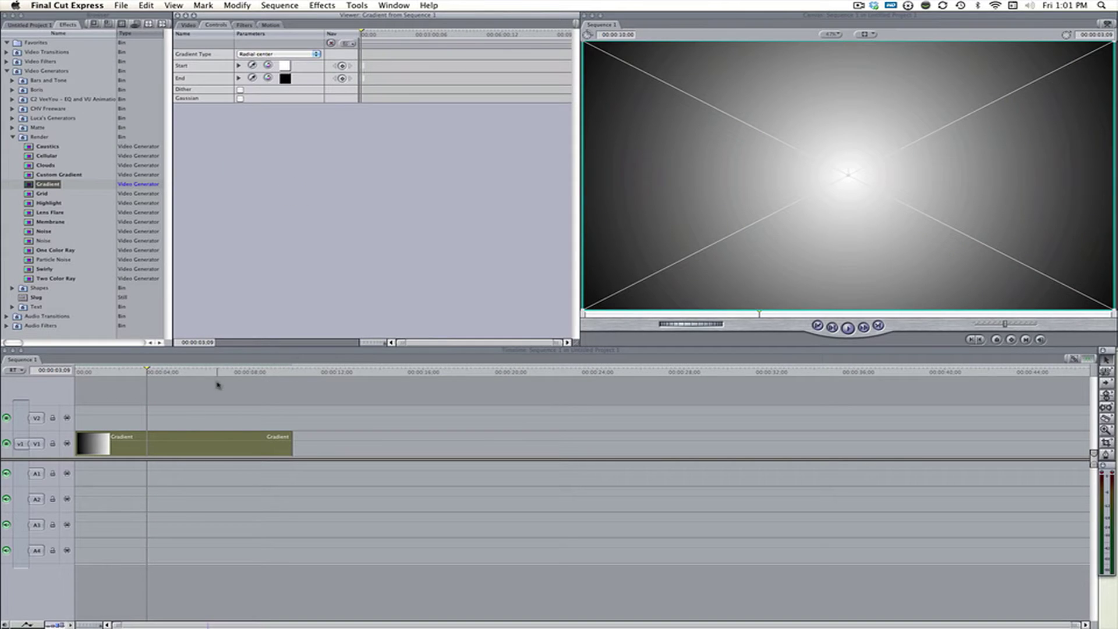
Scrub the sequence to preview the radial gradient, then reopen the Gradient clip
left_click(237, 367)
left_click_drag(220, 373, 59, 370)
left_click(331, 390)
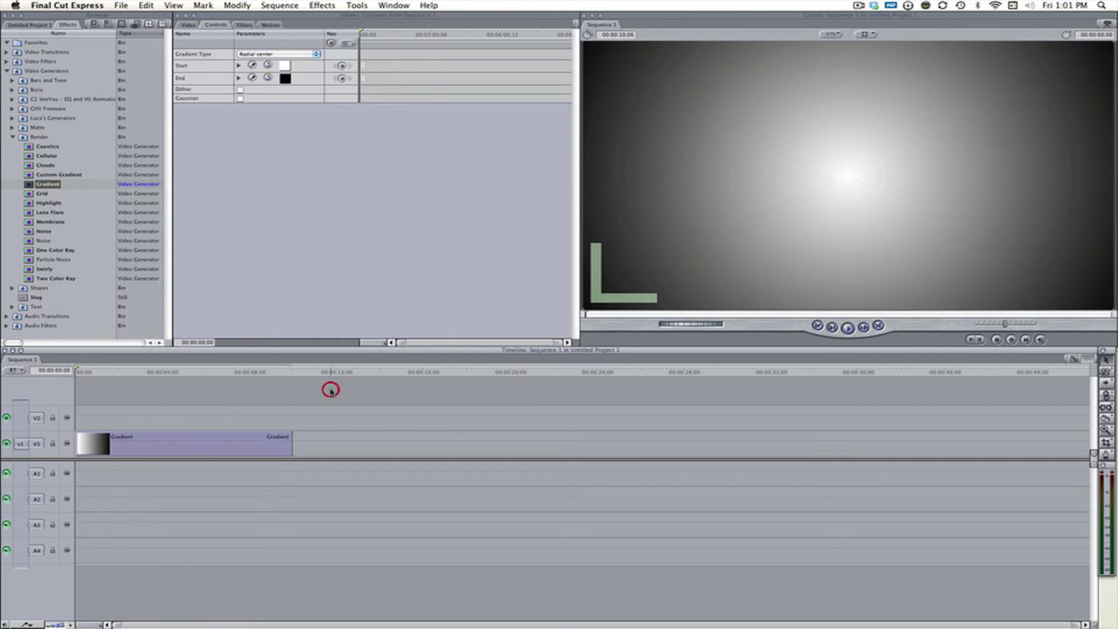
left_click_drag(256, 372, 80, 391)
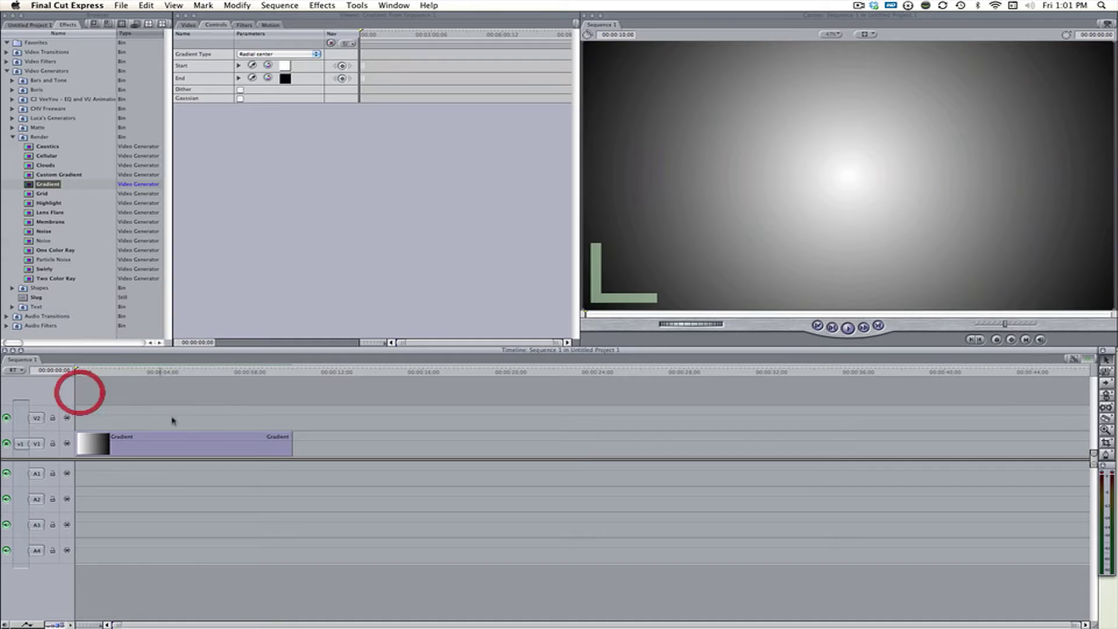
double_click(204, 441)
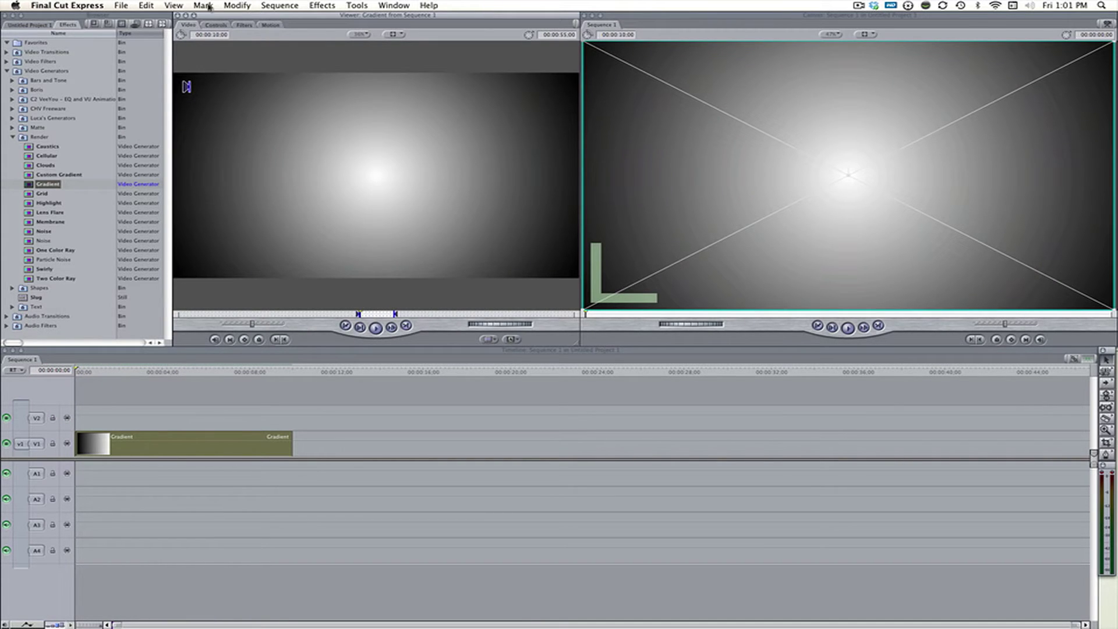
Keyframe the gradient's Start colour at black at the clip start
left_click(216, 25)
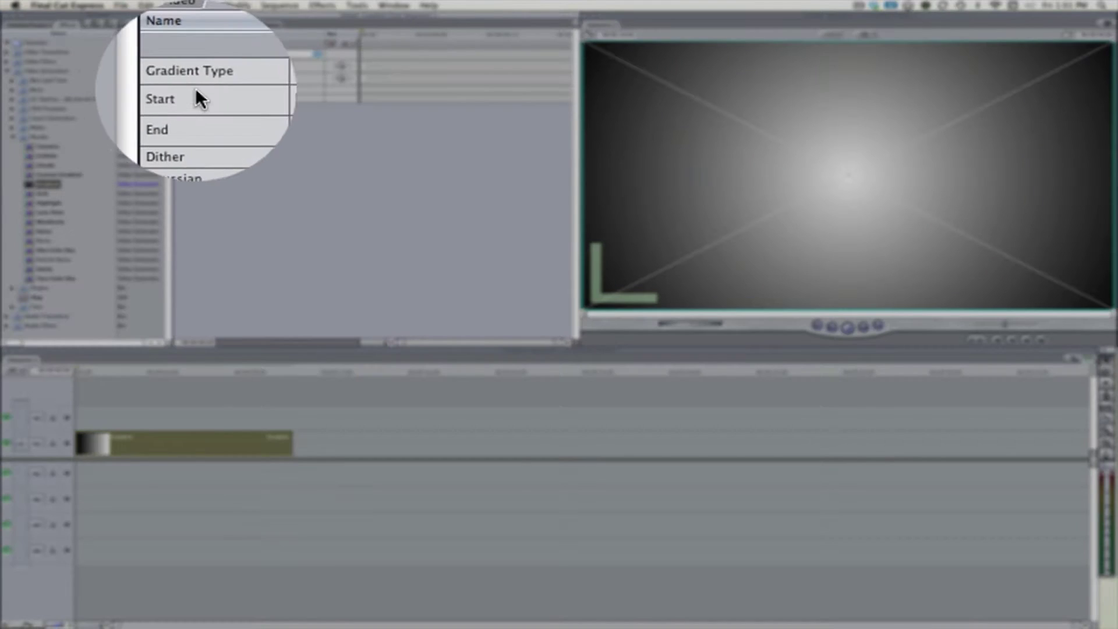
left_click(235, 82)
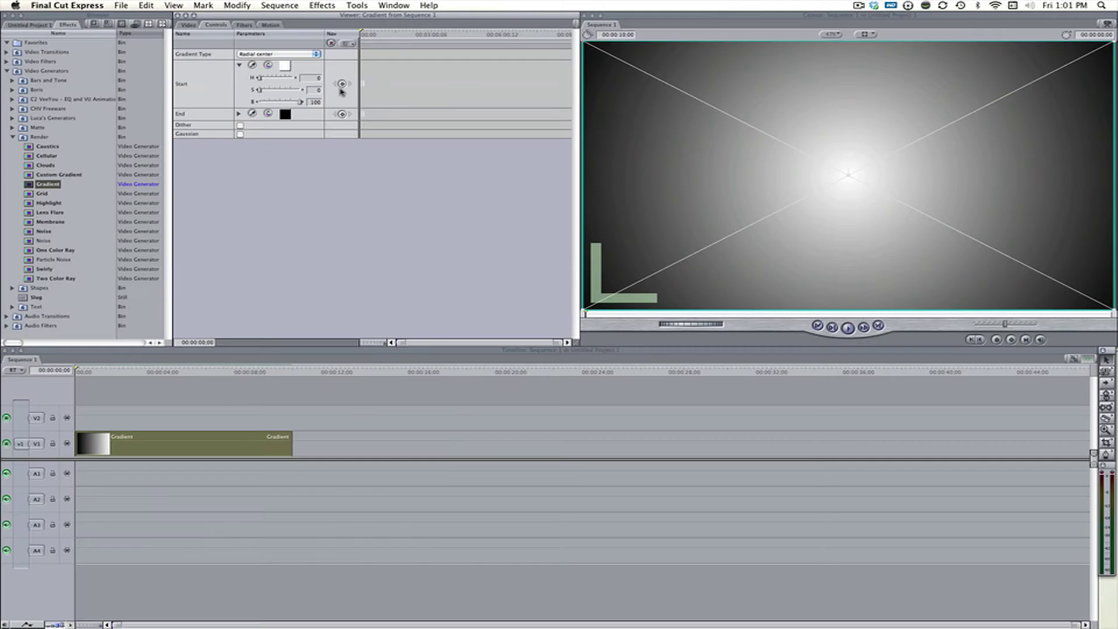
left_click(342, 84)
left_click_drag(300, 105, 257, 102)
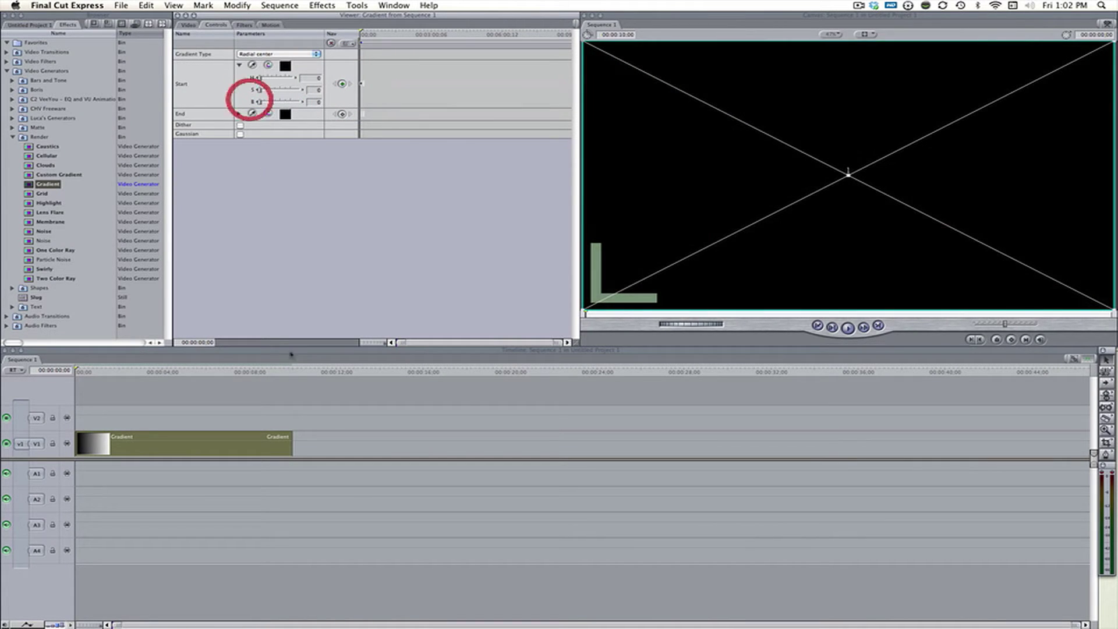
mouse_move(140, 376)
left_mouse_down()
mouse_move(279, 366)
mouse_move(119, 372)
left_mouse_up()
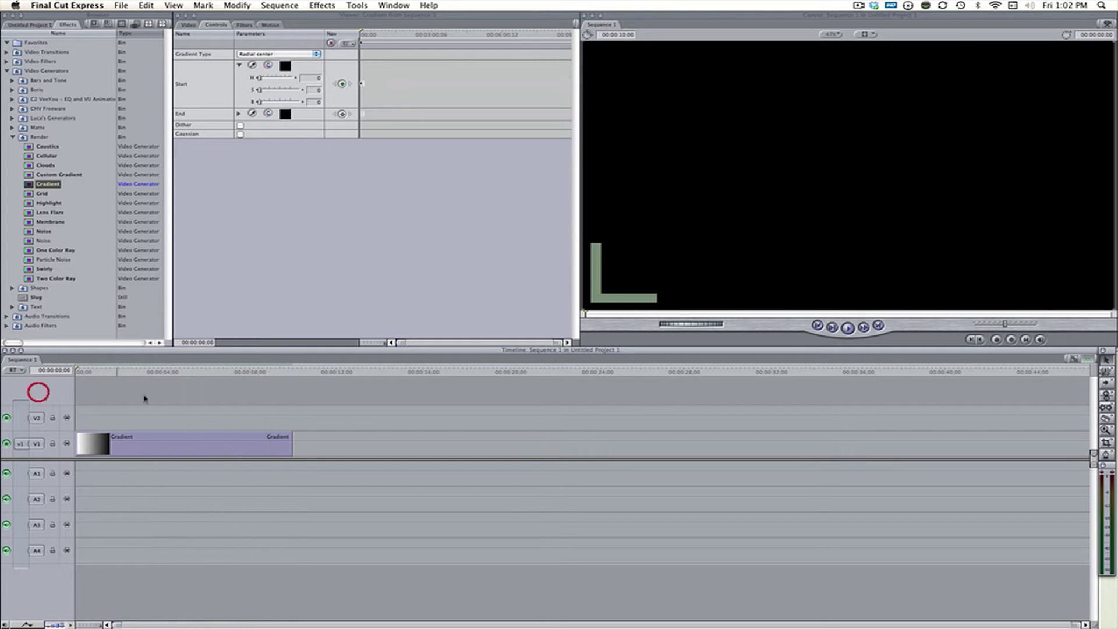
Add a second Start colour keyframe at the clip end, brightened to white
double_click(219, 434)
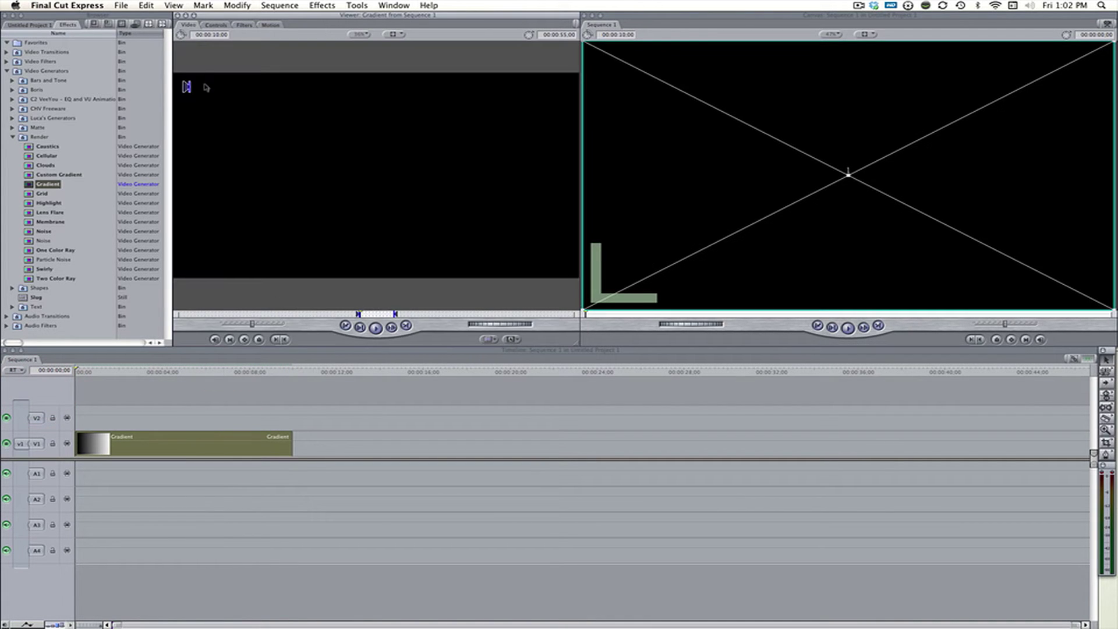
left_click(217, 25)
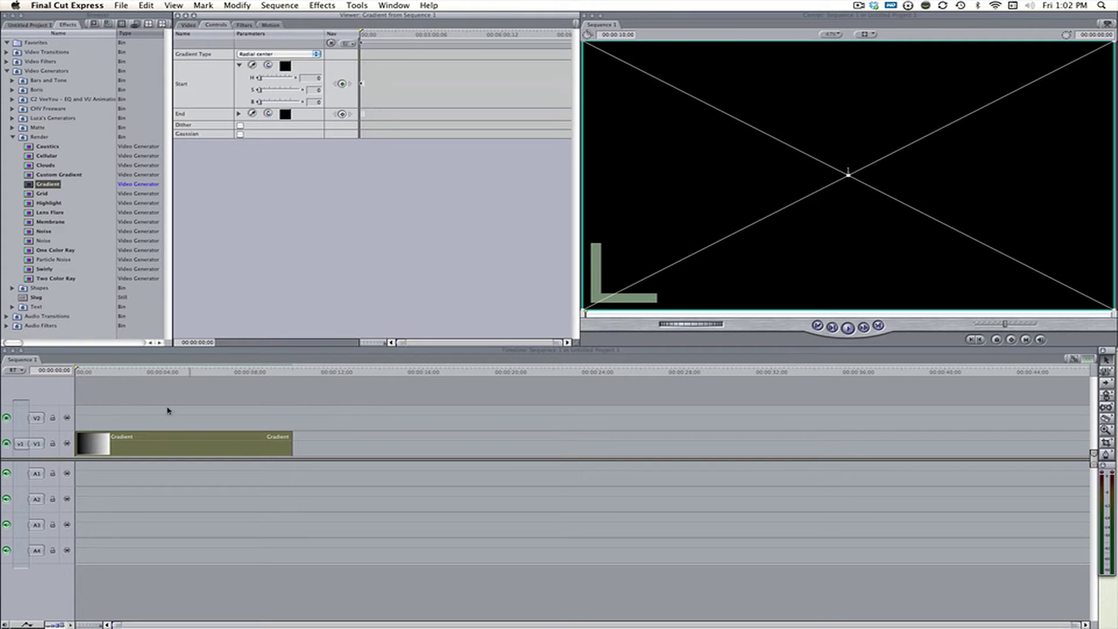
left_click_drag(90, 367, 292, 370)
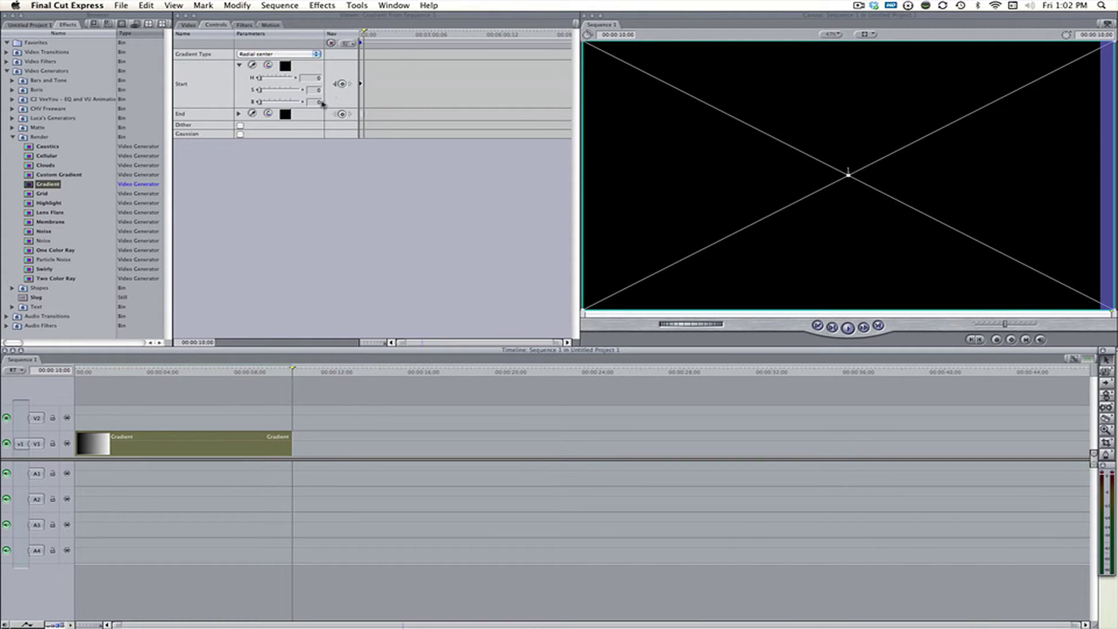
left_click(342, 85)
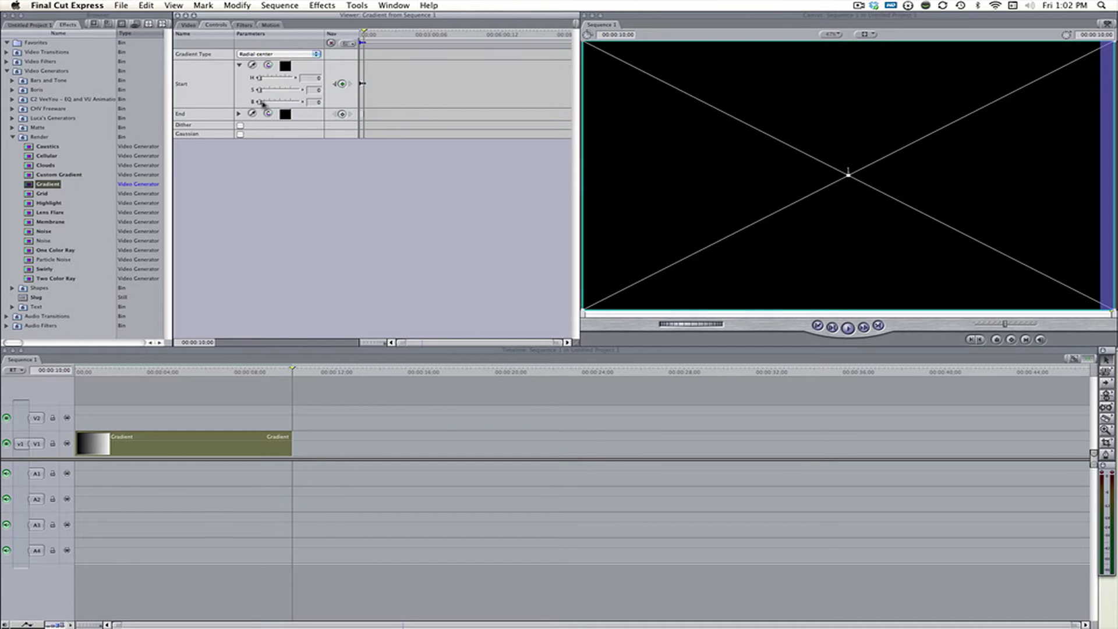
left_click_drag(260, 103, 334, 105)
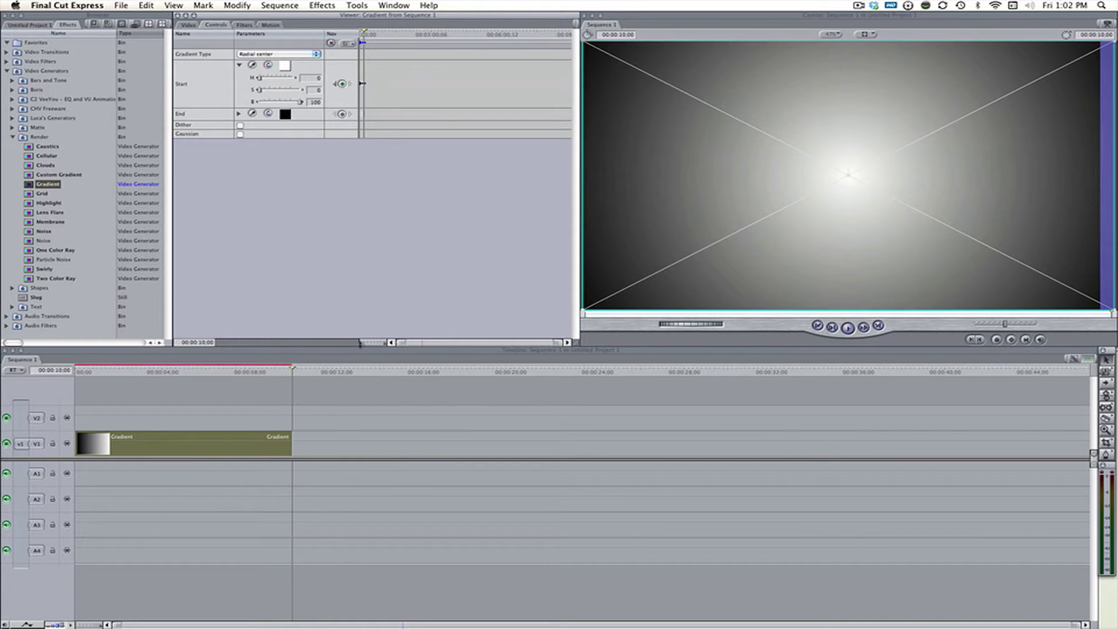
Scrub the sequence to preview the gradient brightening over time
left_click(367, 408)
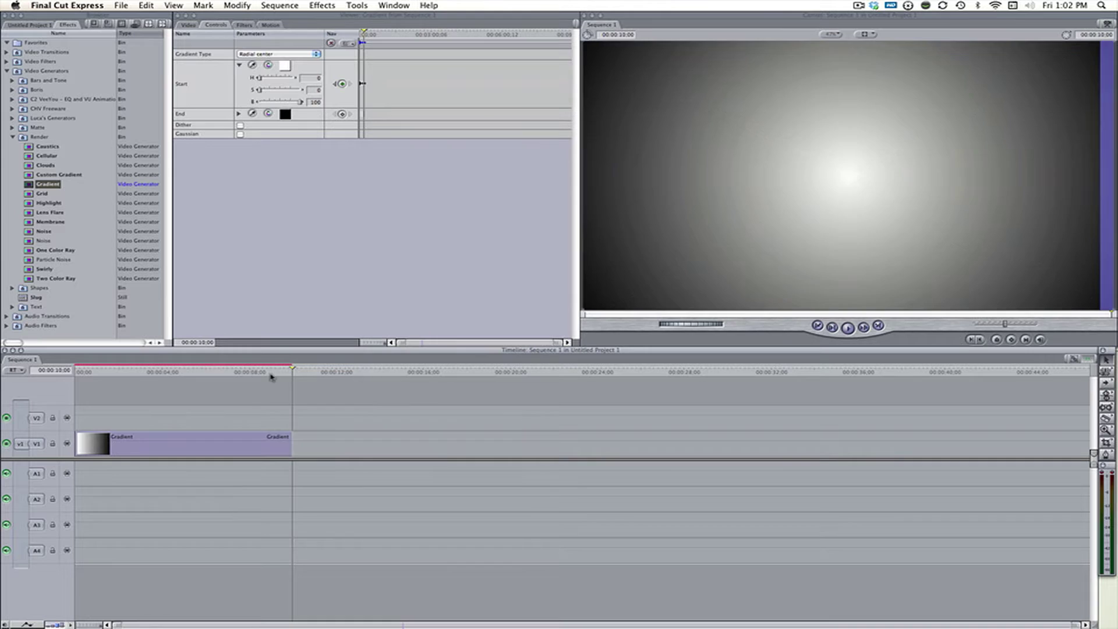
mouse_move(269, 379)
left_mouse_down()
mouse_move(86, 389)
mouse_move(280, 367)
left_mouse_up()
left_click(431, 398)
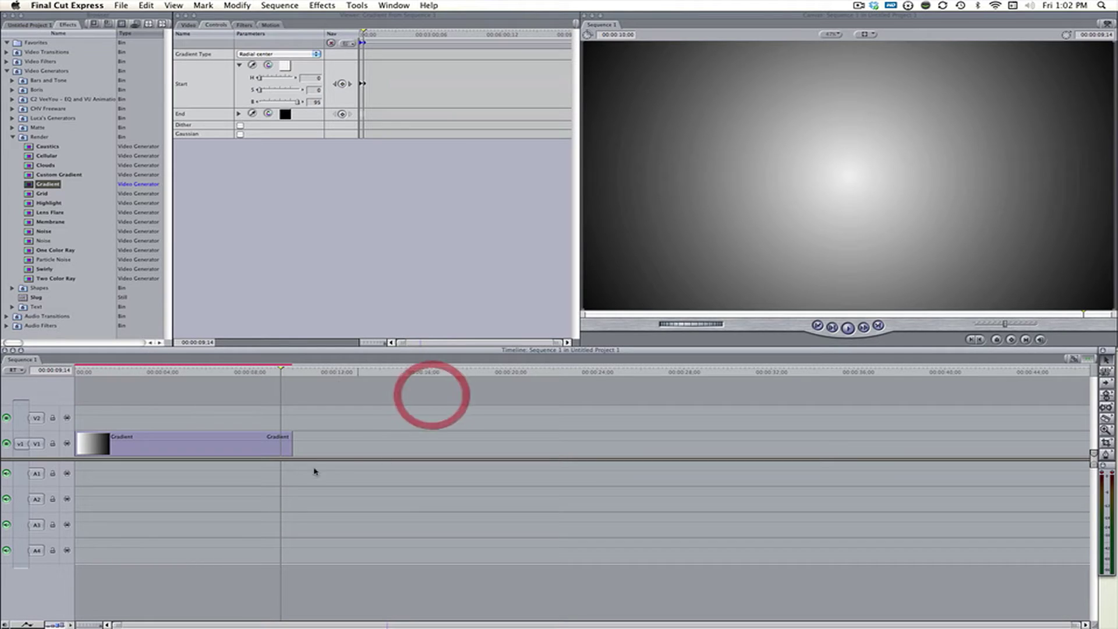
left_click(393, 409)
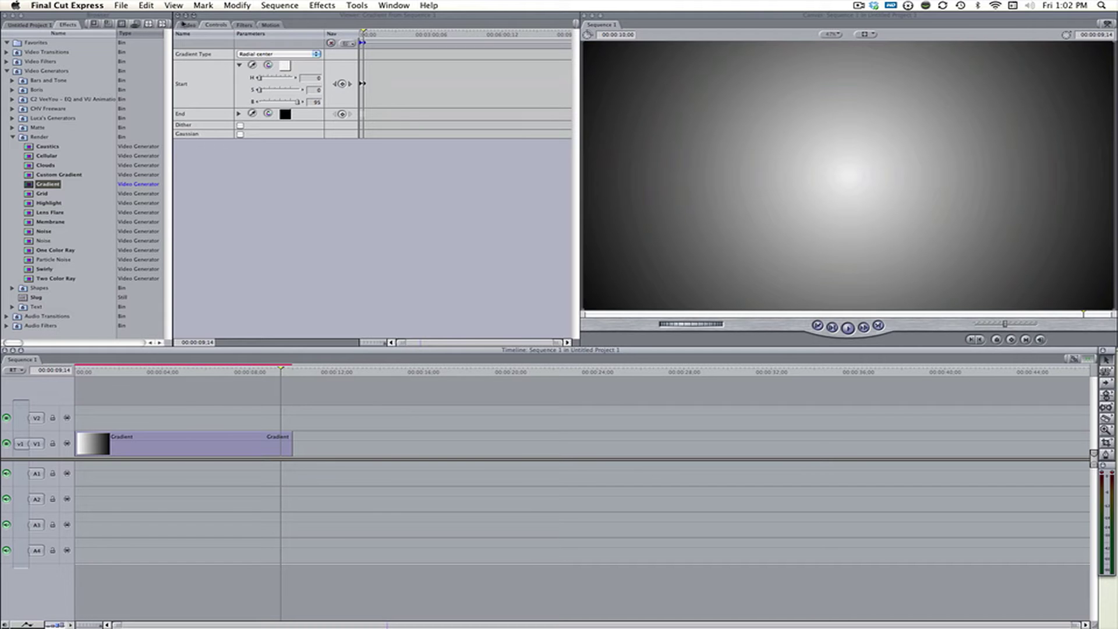
Load a Text > Text generator showing SAMPLE TEXT into the Viewer
left_click(186, 24)
left_click(515, 343)
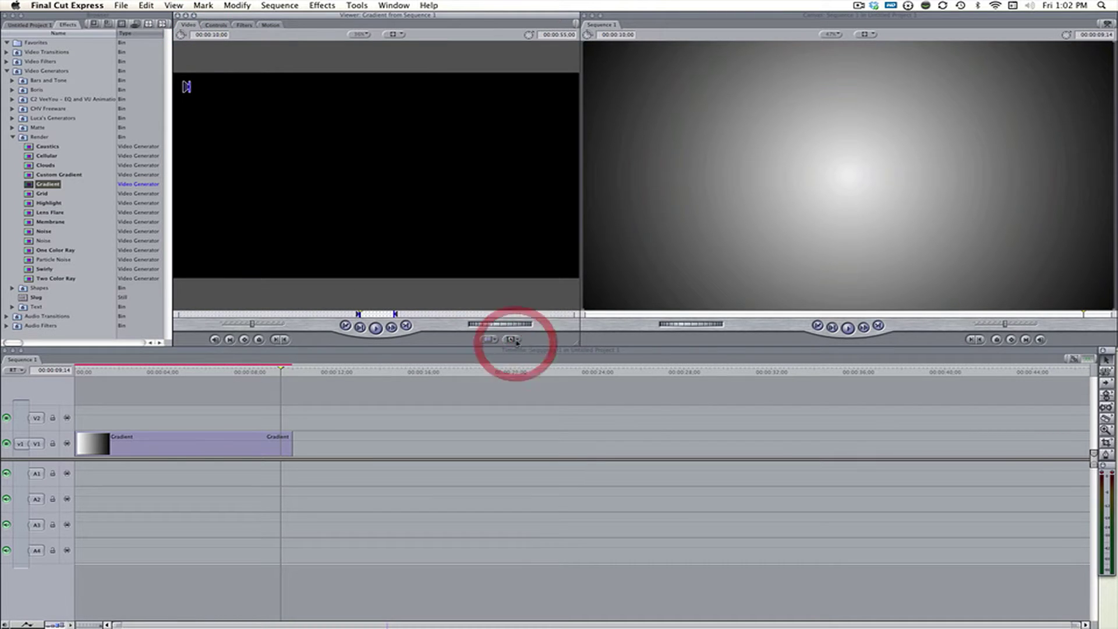
mouse_move(576, 414)
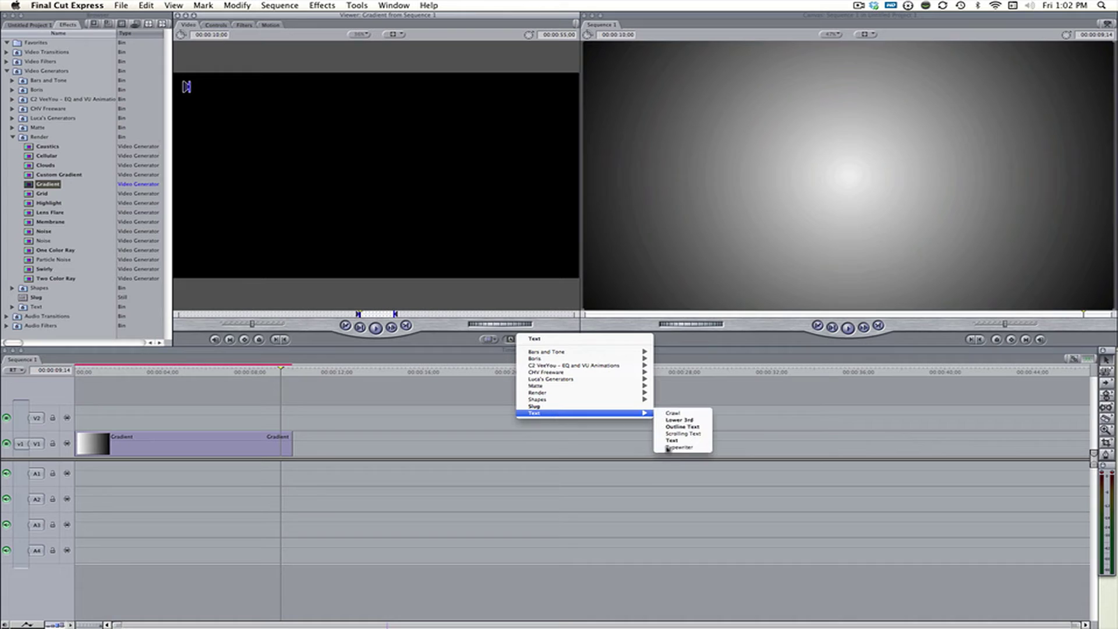
left_click(691, 443)
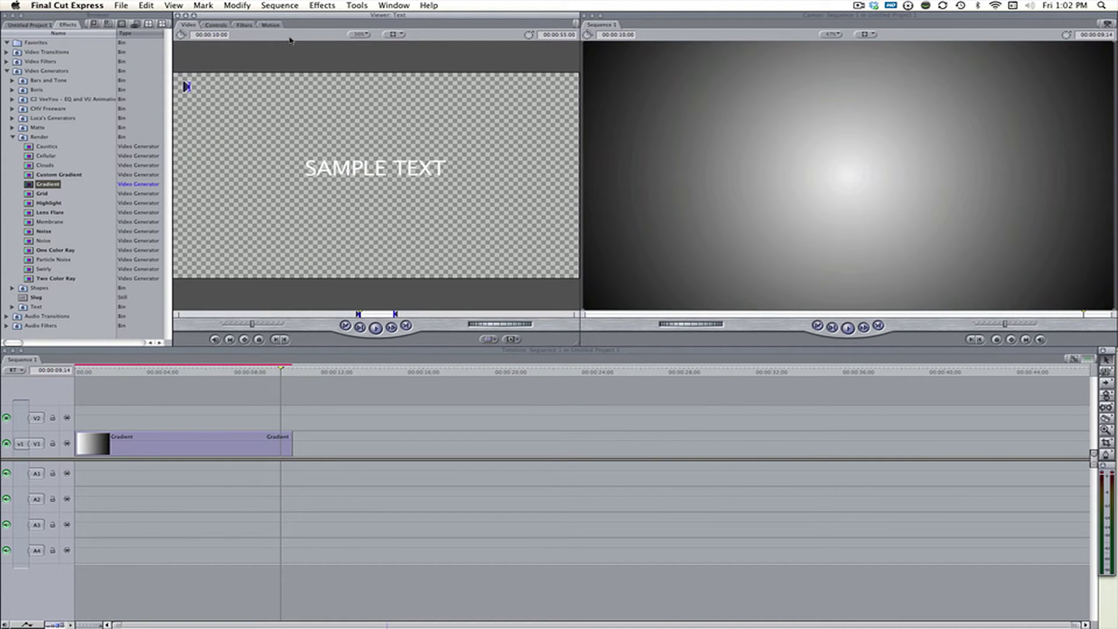
Move the playhead past the gradient and answer No to the autosave prompt
left_click(445, 372)
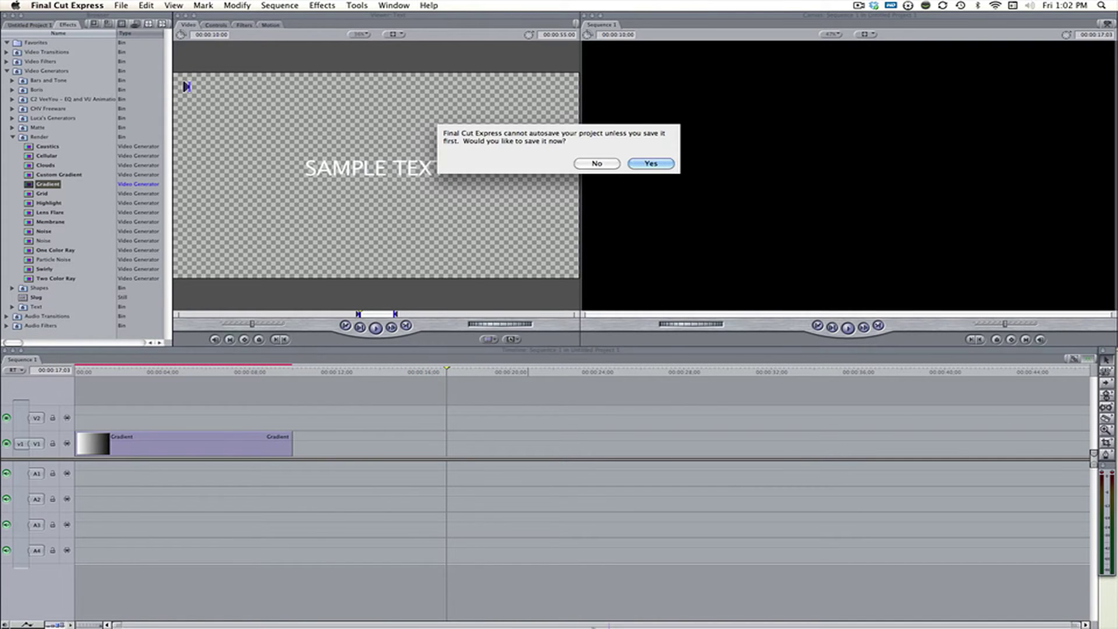
left_click(595, 164)
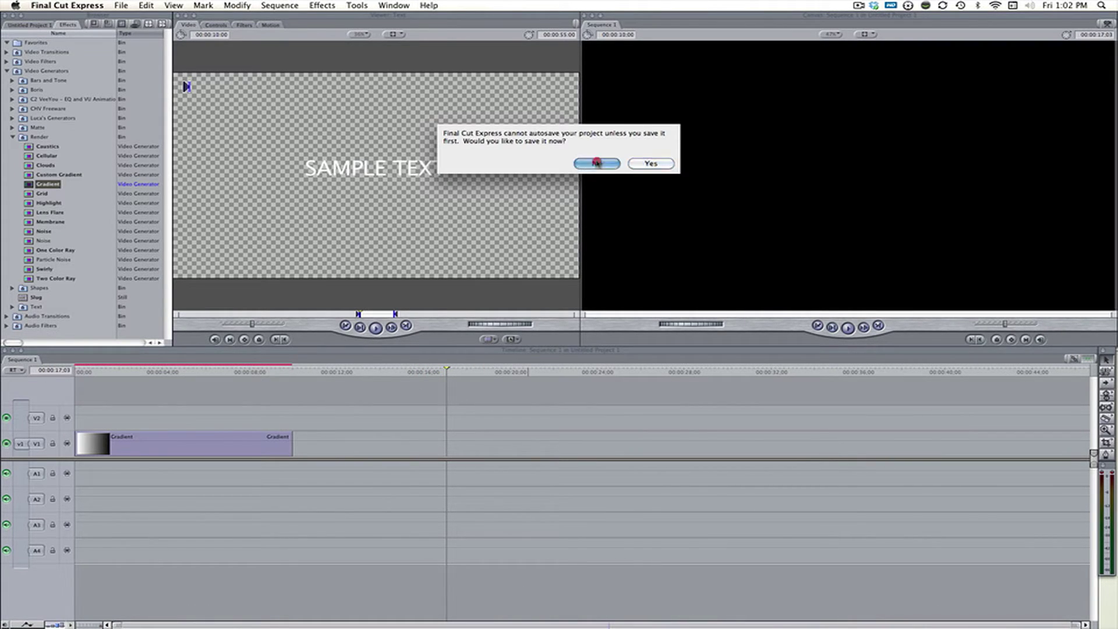
mouse_move(767, 605)
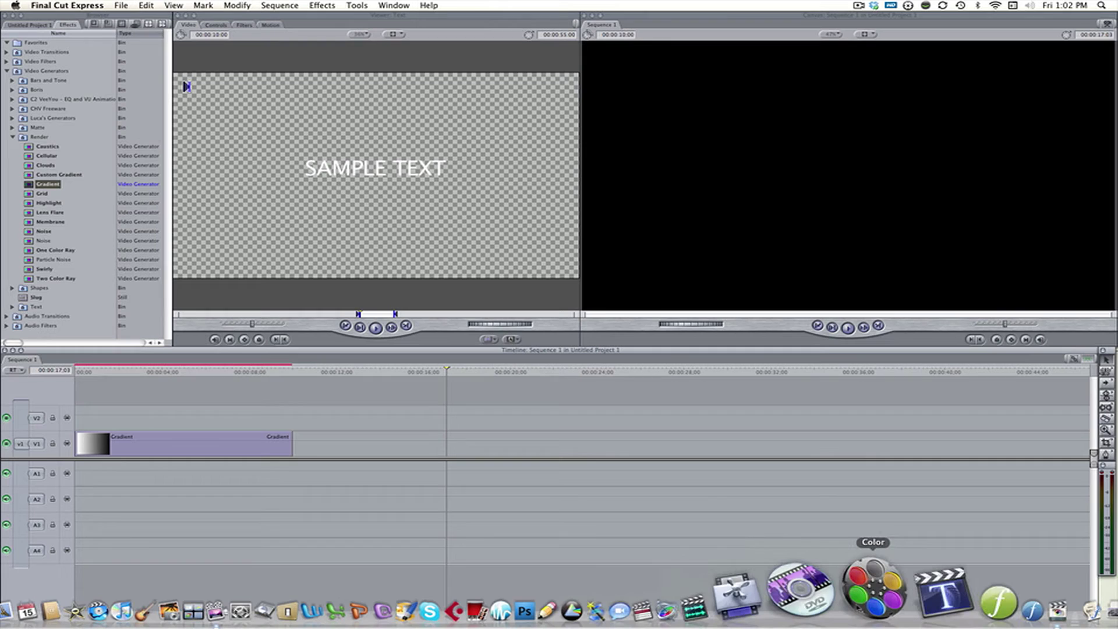
Launch LiveType with a new Untitled project and preview the Rockin LiveFont
left_click(879, 606)
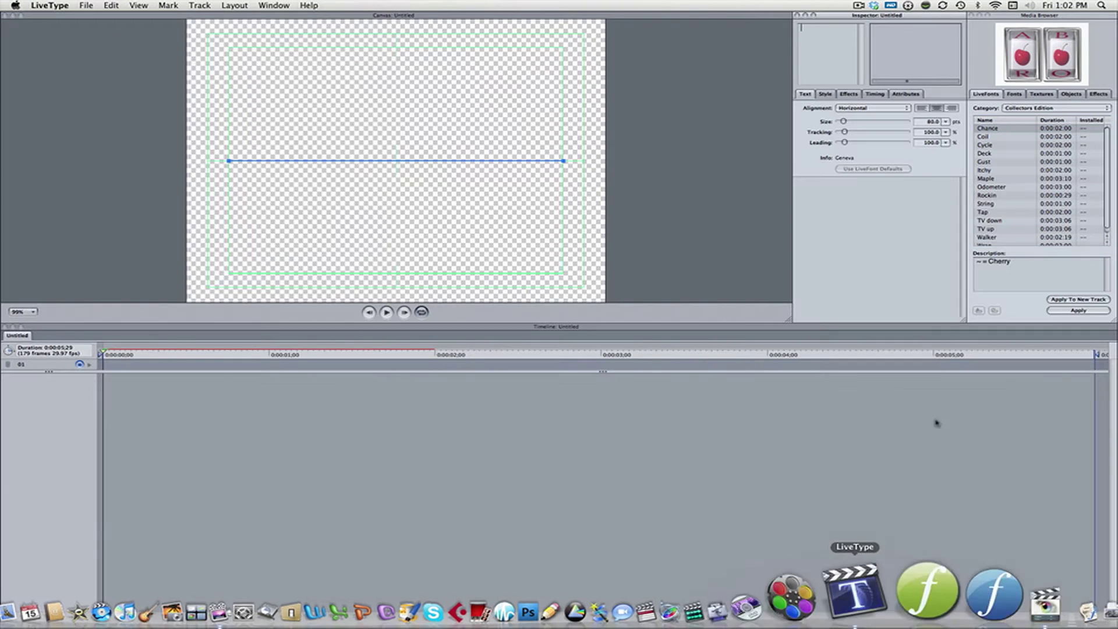
left_click(848, 58)
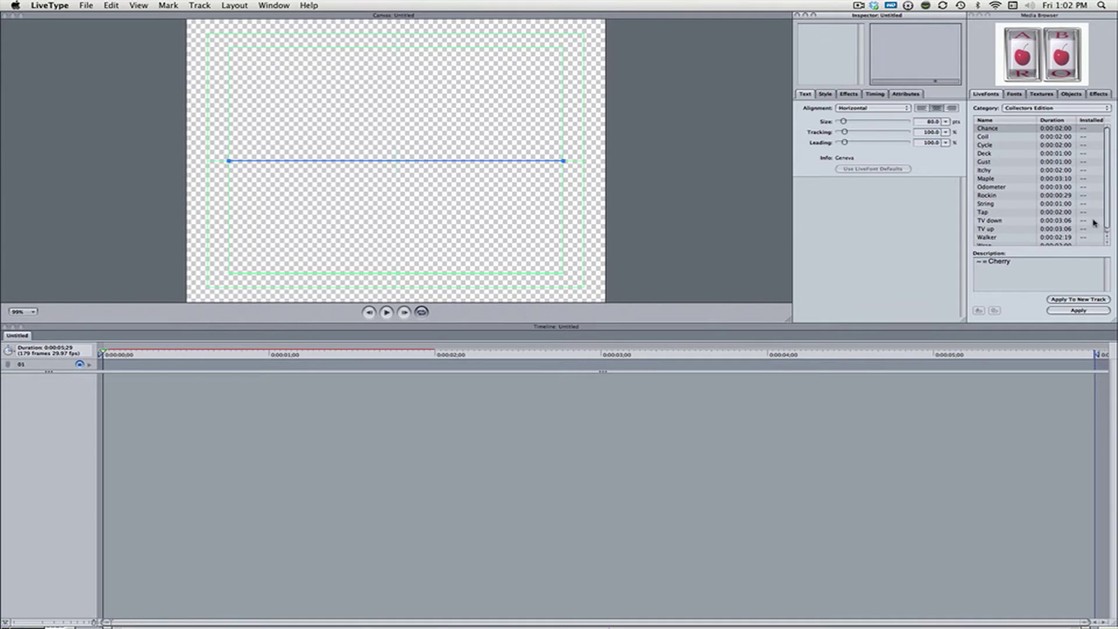
left_click(1029, 195)
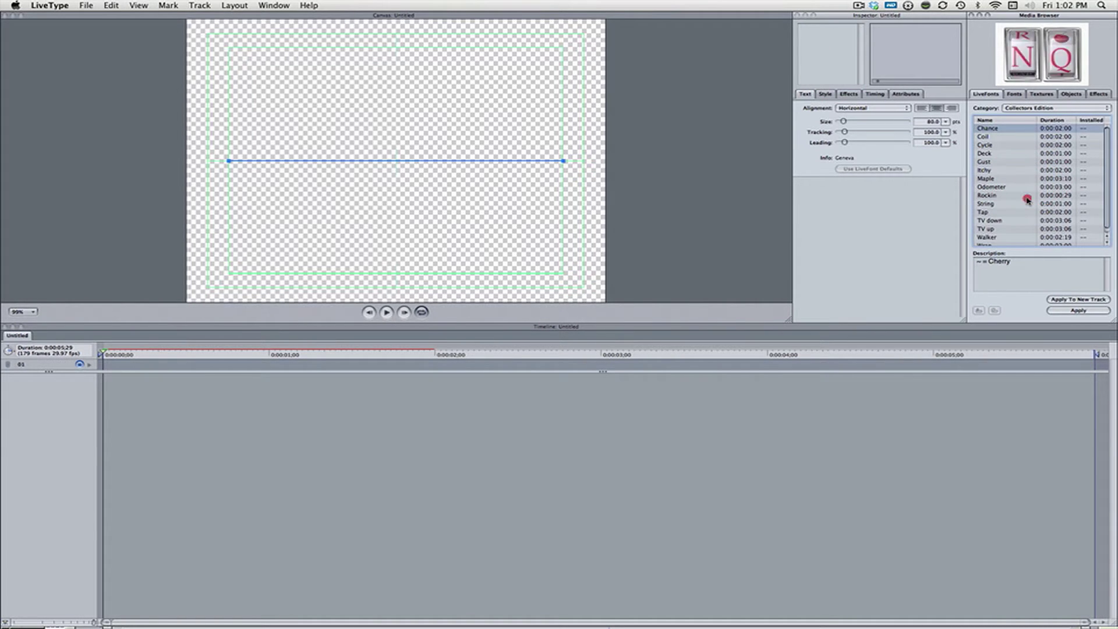
left_click(1025, 197)
Enter 'Smile' in the Inspector text box and return to the canvas
left_click(1012, 130)
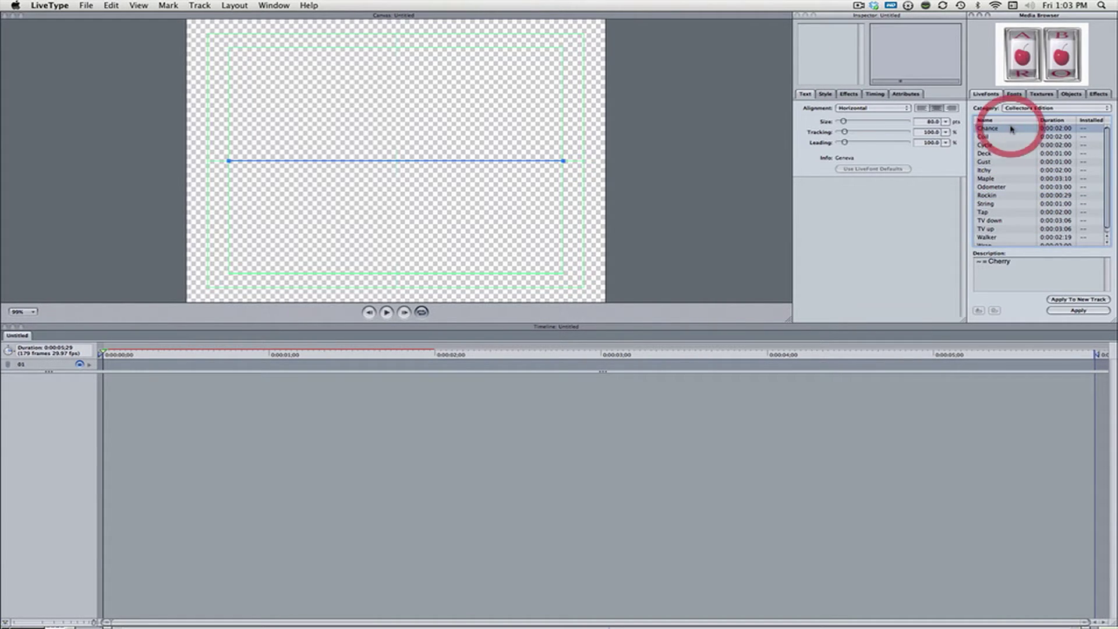
left_click(848, 40)
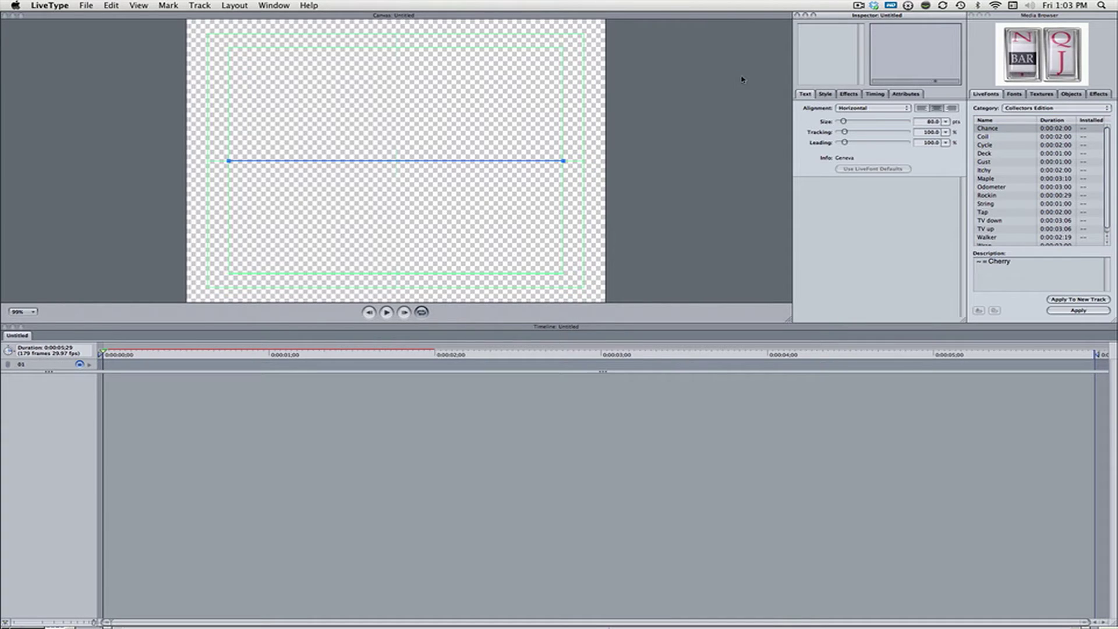
type("Smile")
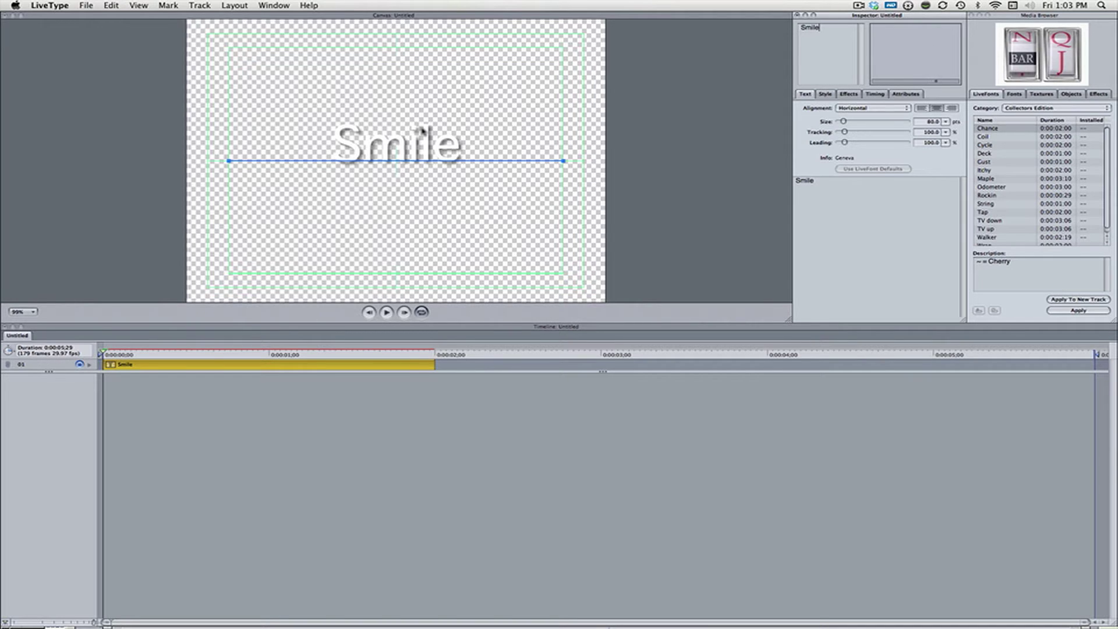
left_click(108, 283)
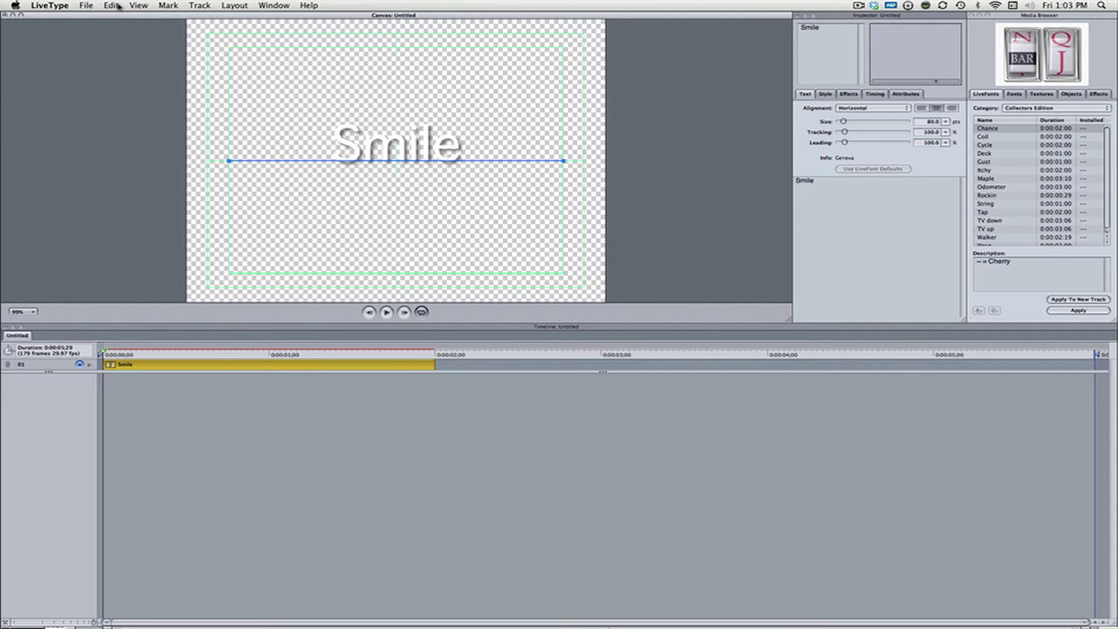
Set the project frame size to 1920 × 1080 in Project Properties
left_click(114, 6)
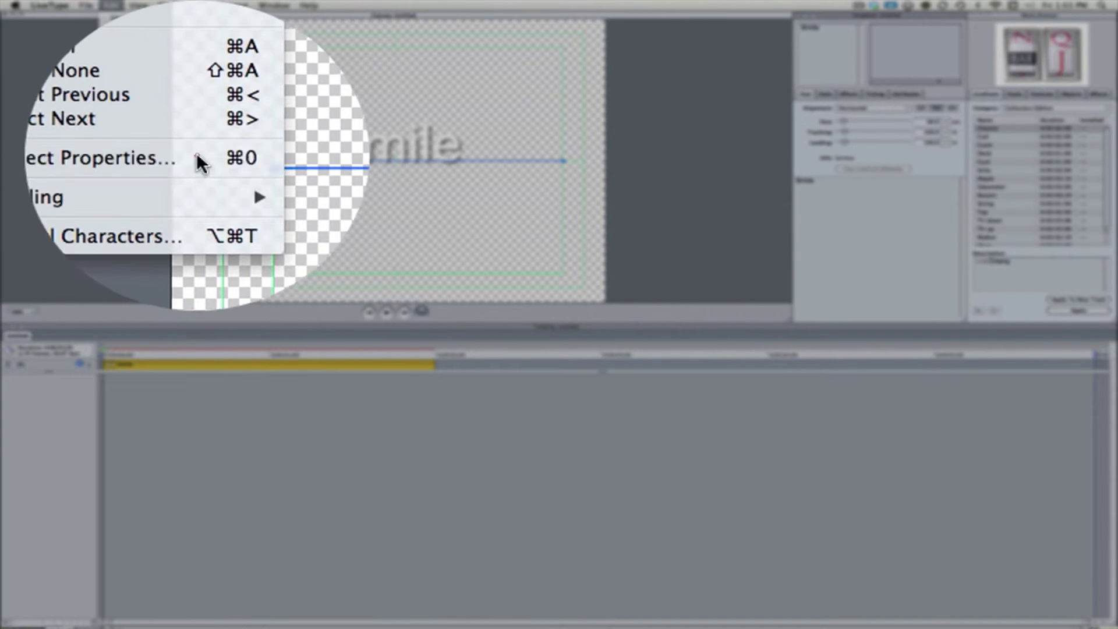
left_click(197, 154)
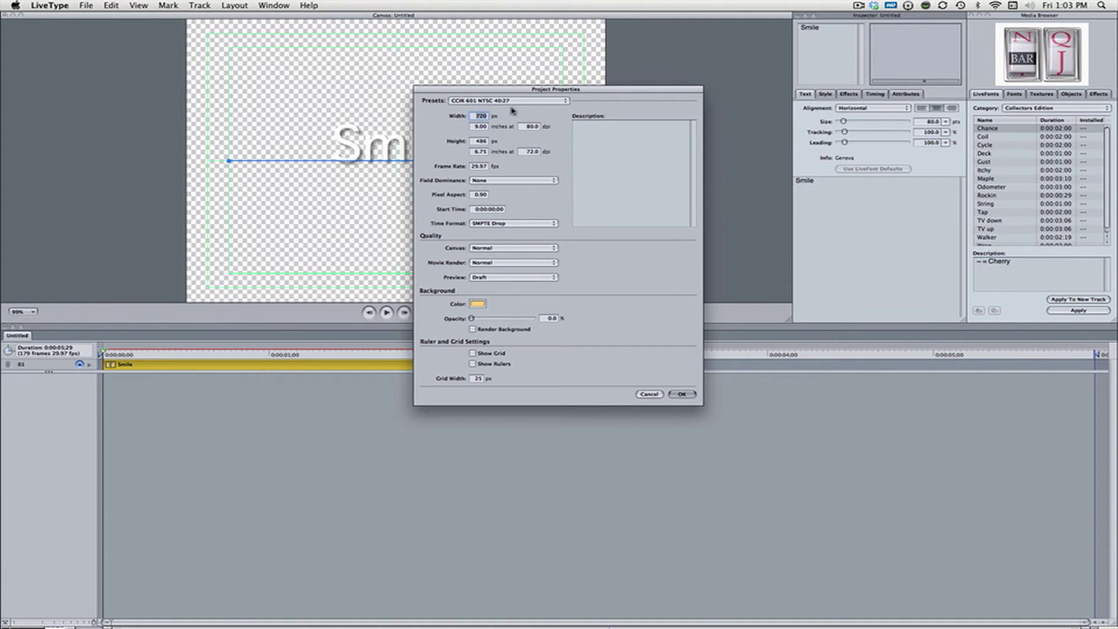
type("19")
key("Tab")
key("Tab")
key("Tab")
type("108080")
key("Return")
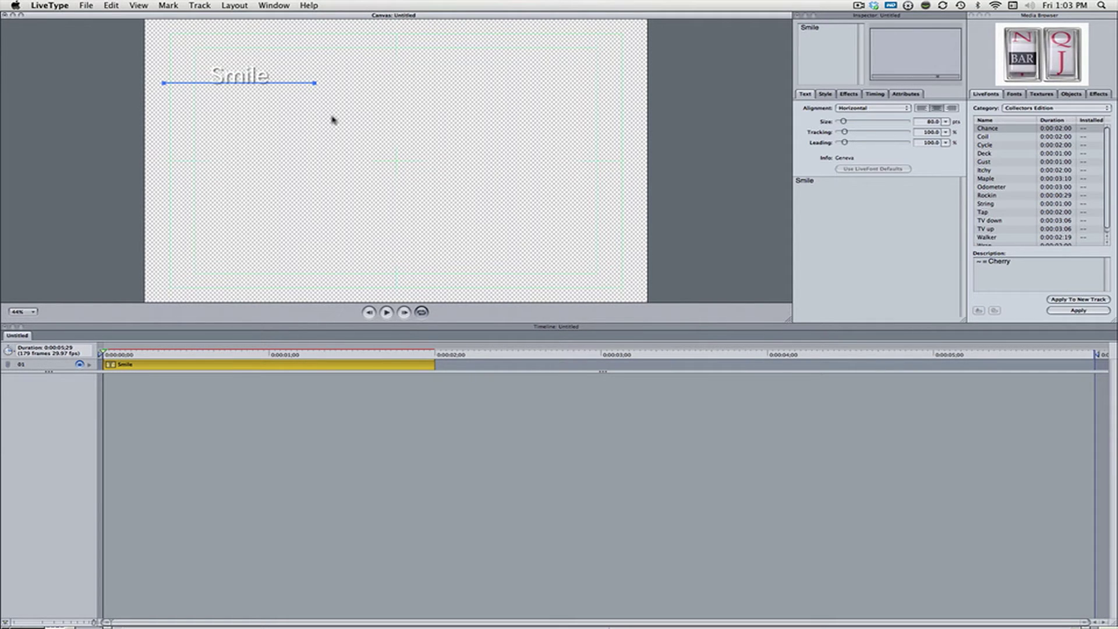
Select the Smile clip and reconfirm the 1920 × 1080 size in Project Properties
left_click(295, 359)
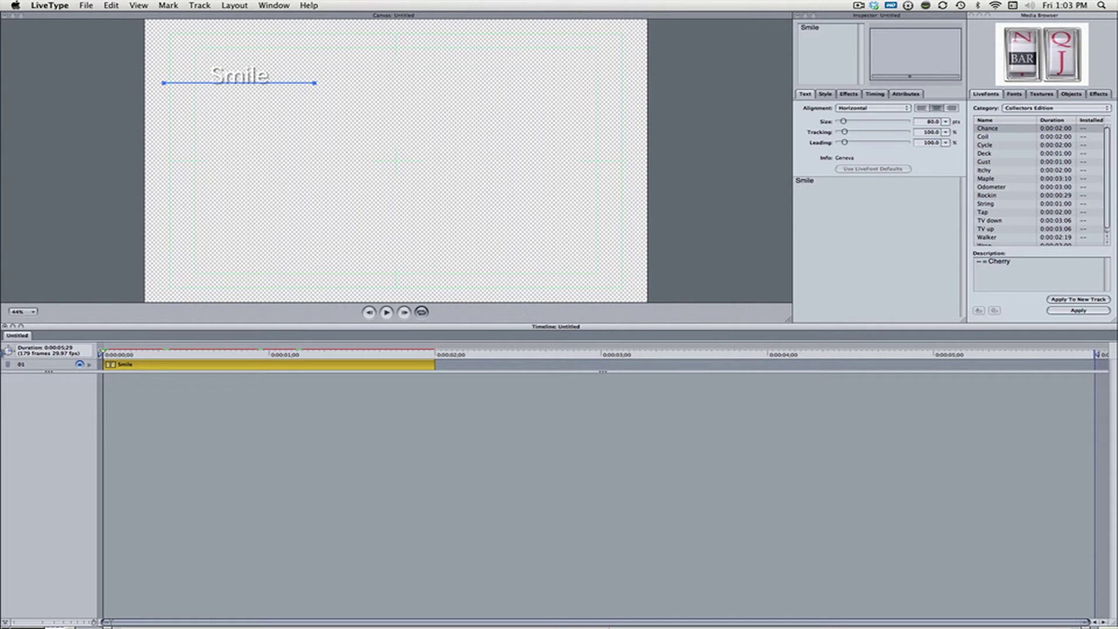
left_click_drag(116, 353, 173, 357)
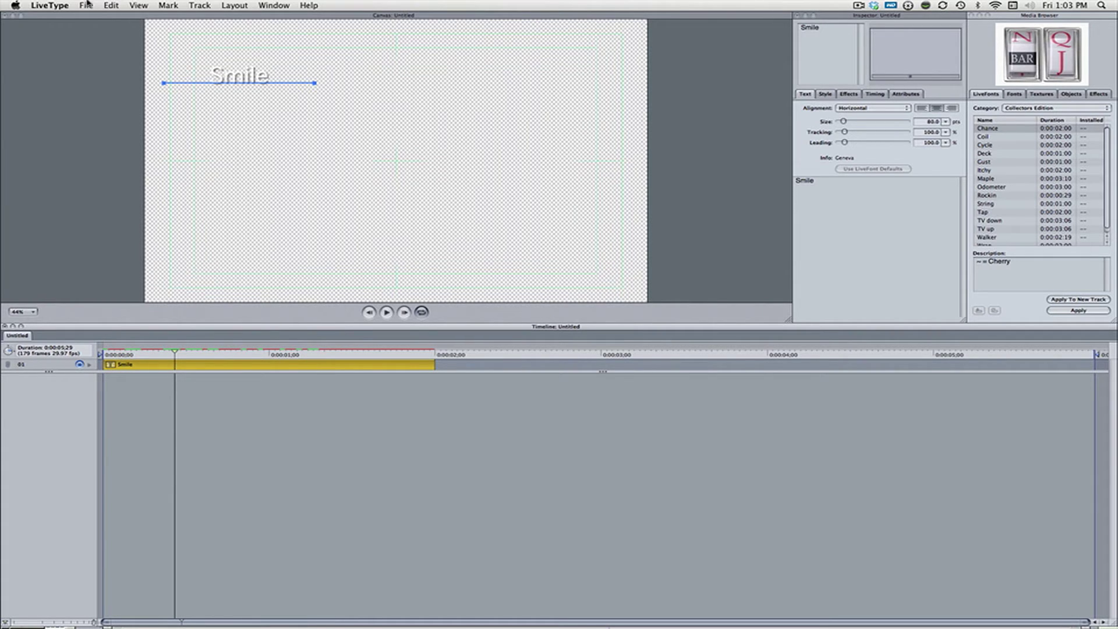
left_click(220, 362)
left_click(111, 6)
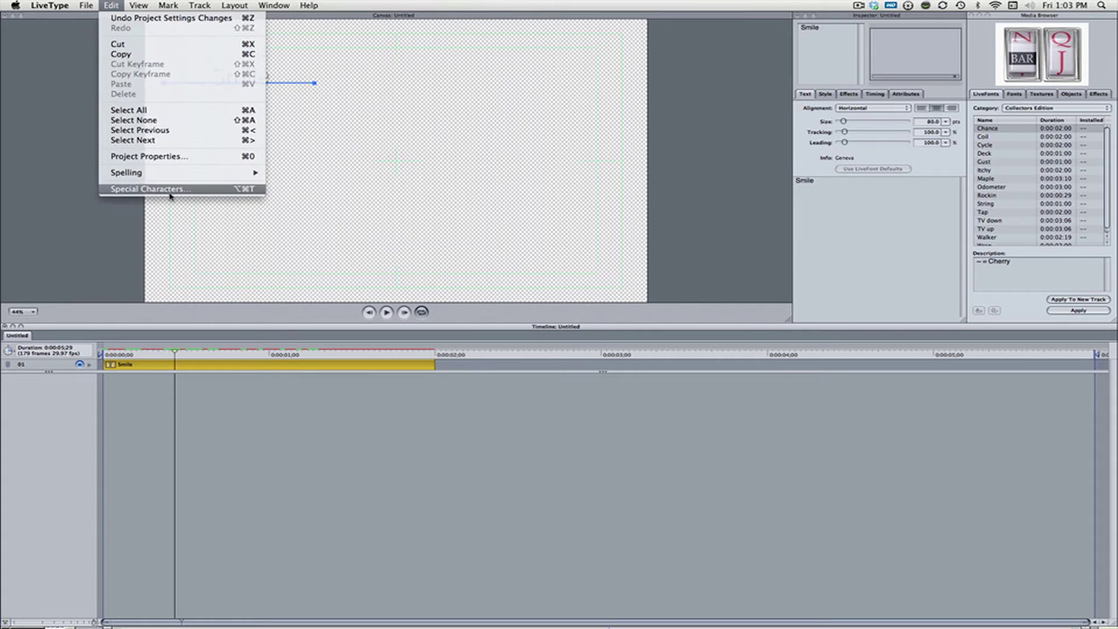
left_click(176, 156)
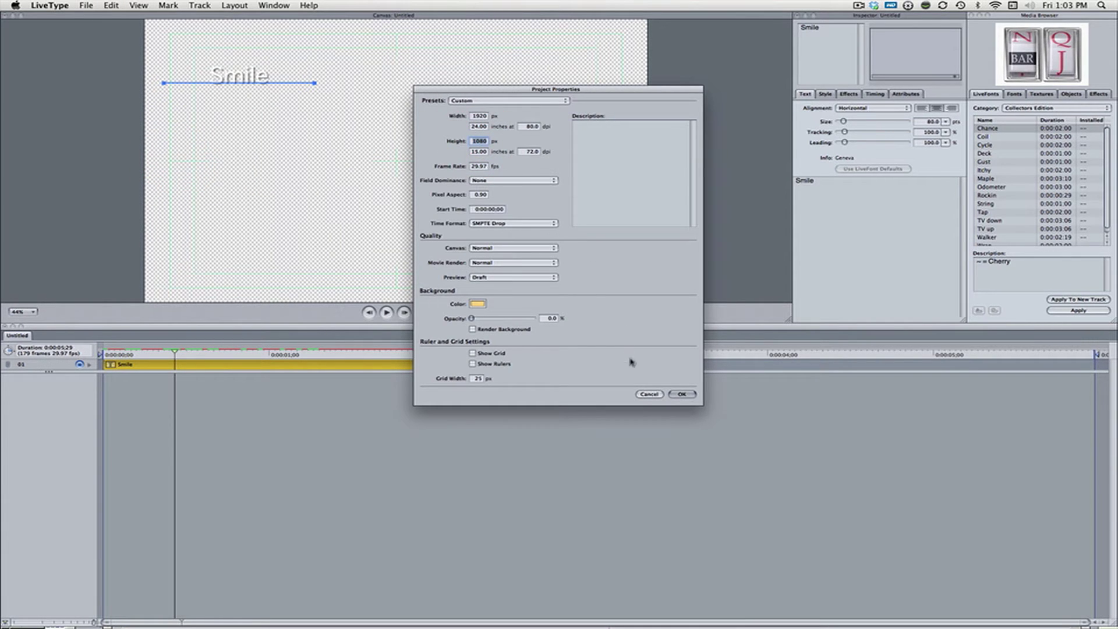
left_click(689, 394)
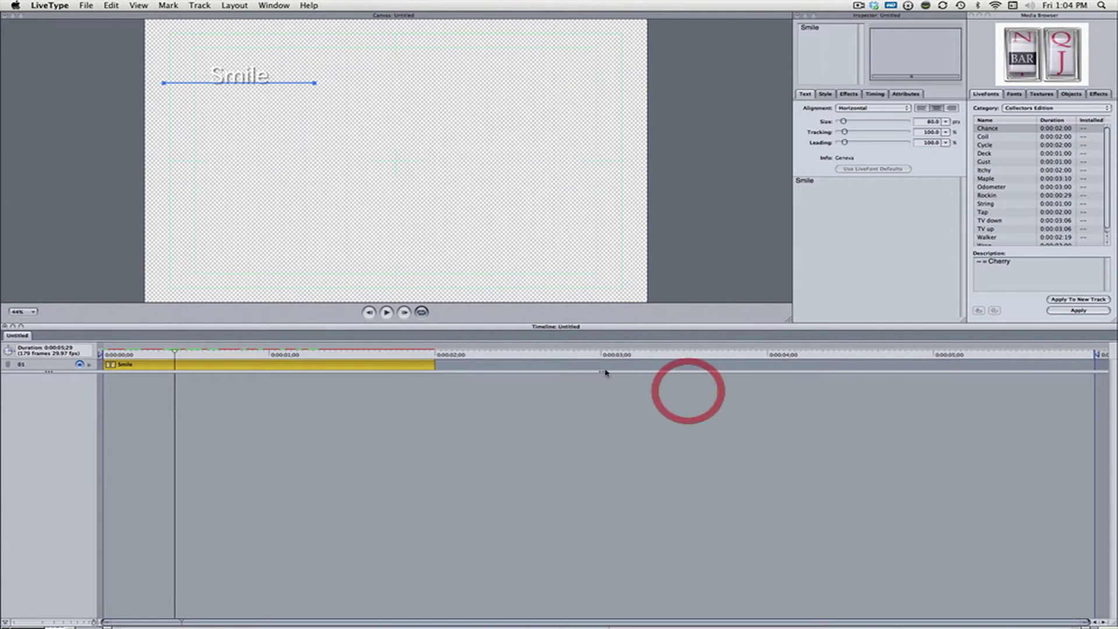
Enlarge the Smile text to span nearly the canvas width, nudge it right, and cue to 1;15
left_click_drag(355, 352, 129, 352)
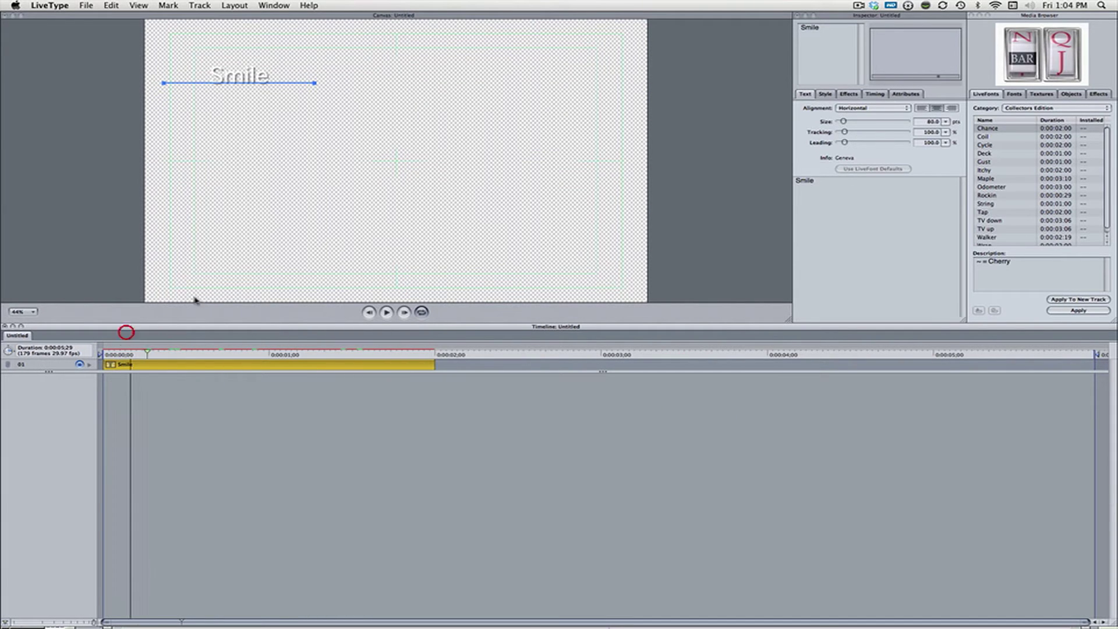
left_click(182, 86)
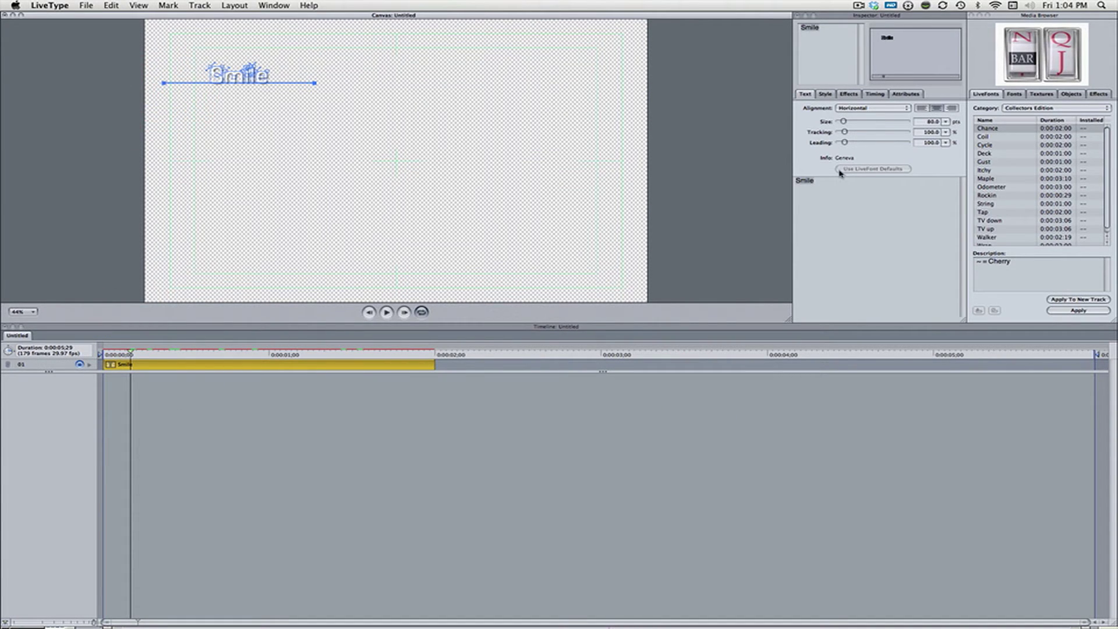
left_click_drag(843, 121, 896, 124)
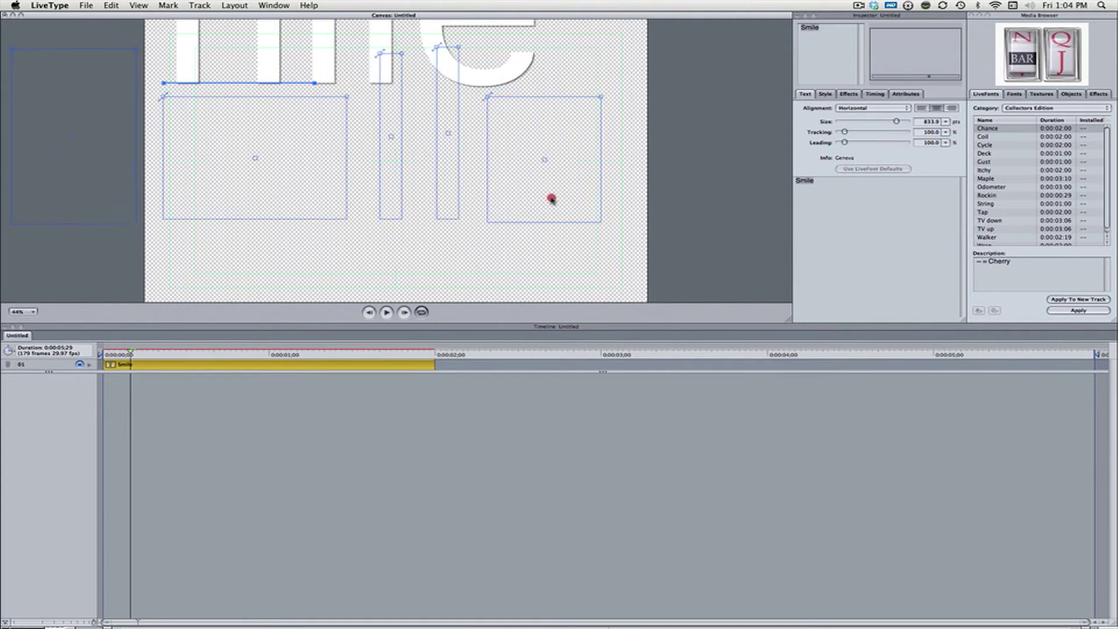
left_click(562, 195)
left_click(875, 122)
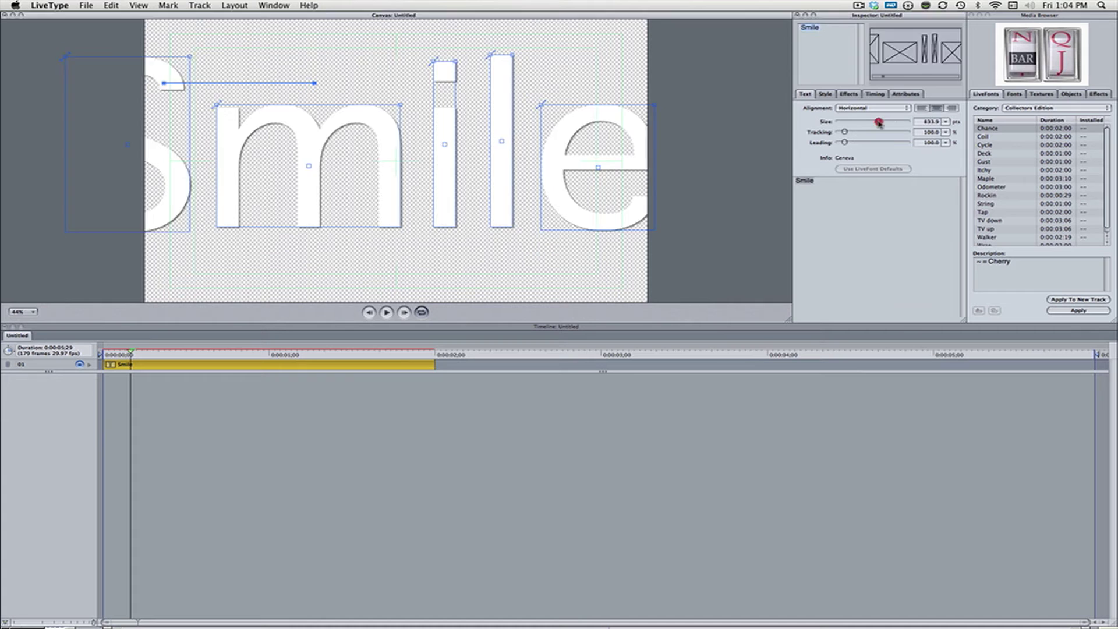
left_click_drag(875, 121, 883, 121)
left_click_drag(462, 105, 502, 117)
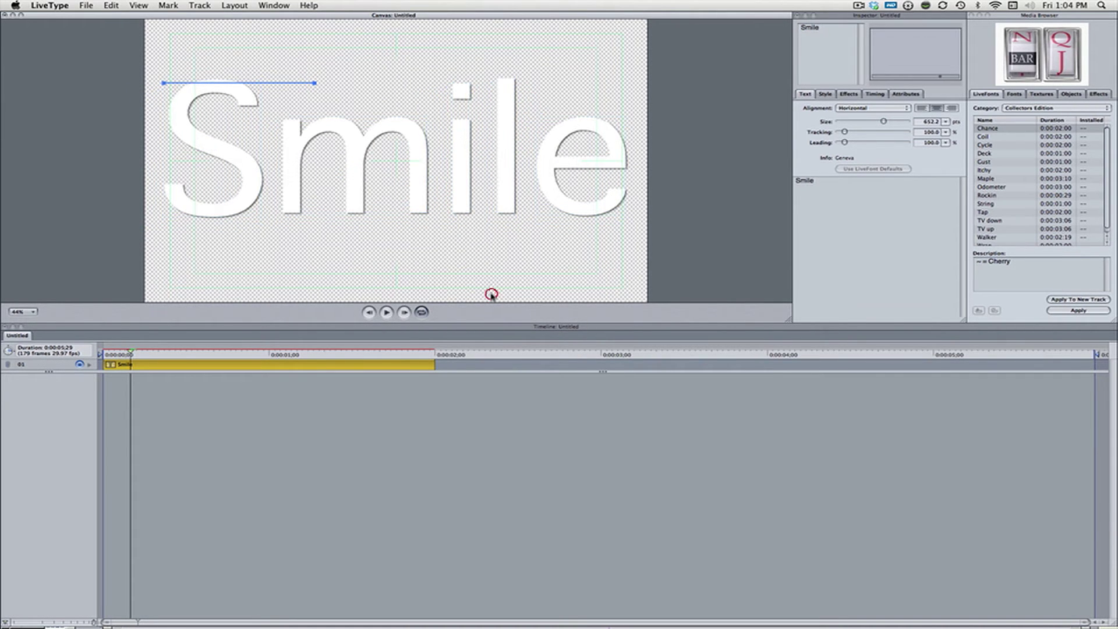
left_click(353, 353)
Show the Smile title's glyph Attributes, opening and closing the colour picker unchanged
left_click(352, 362)
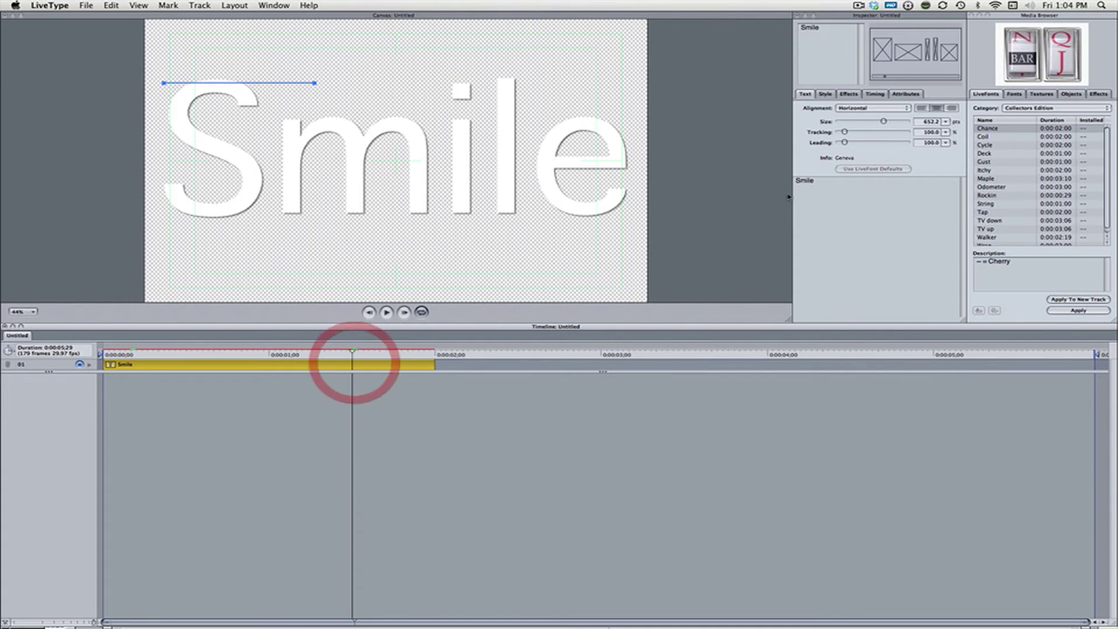
left_click(905, 95)
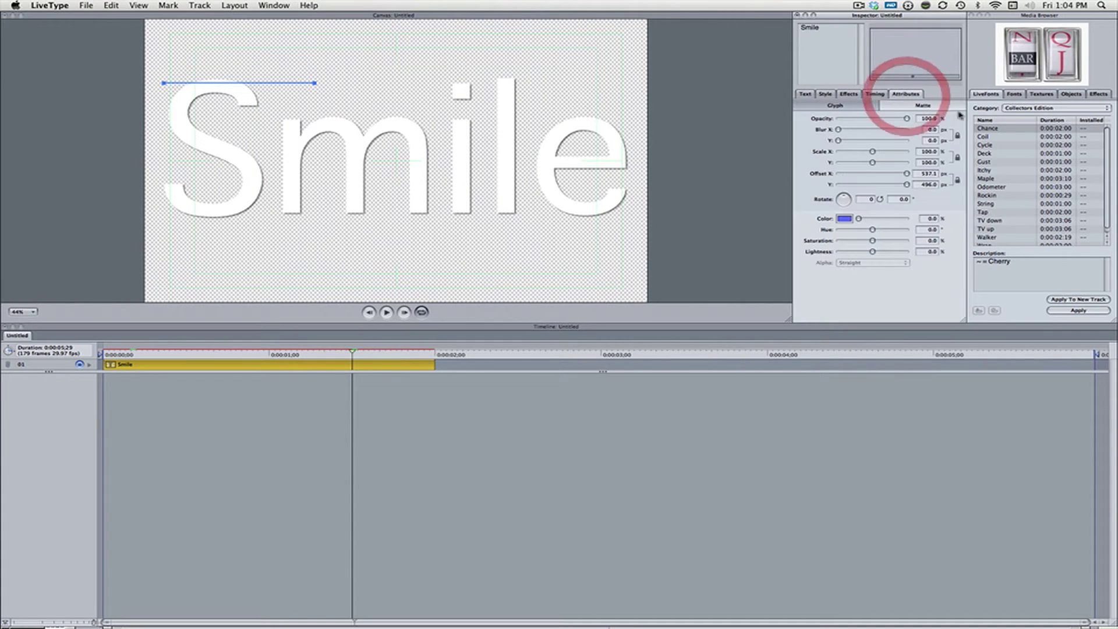
left_click(844, 218)
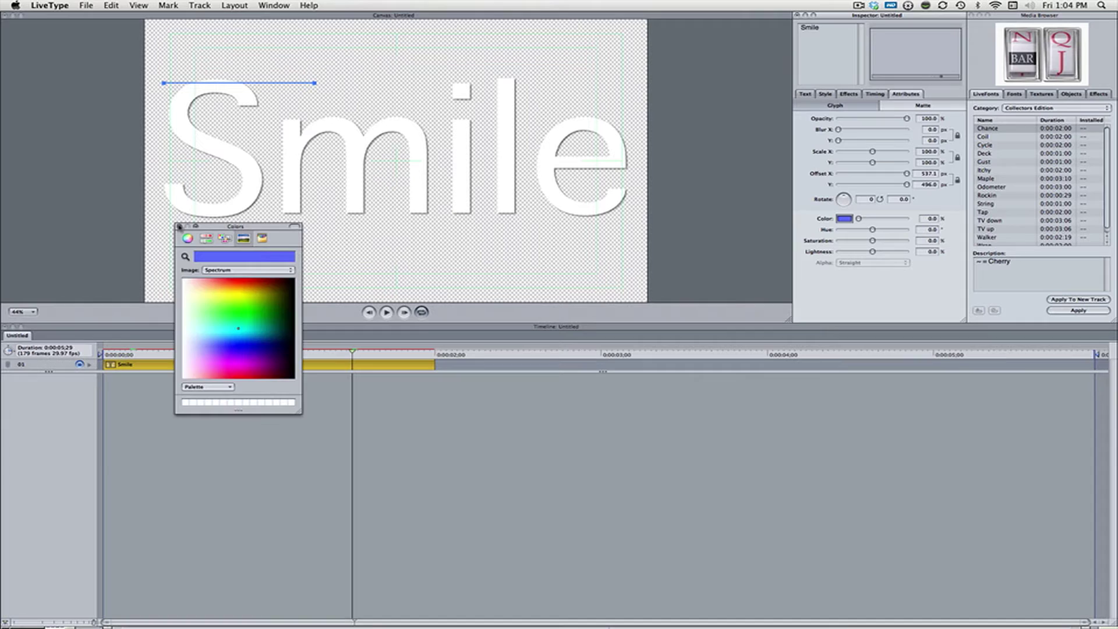
left_click(180, 226)
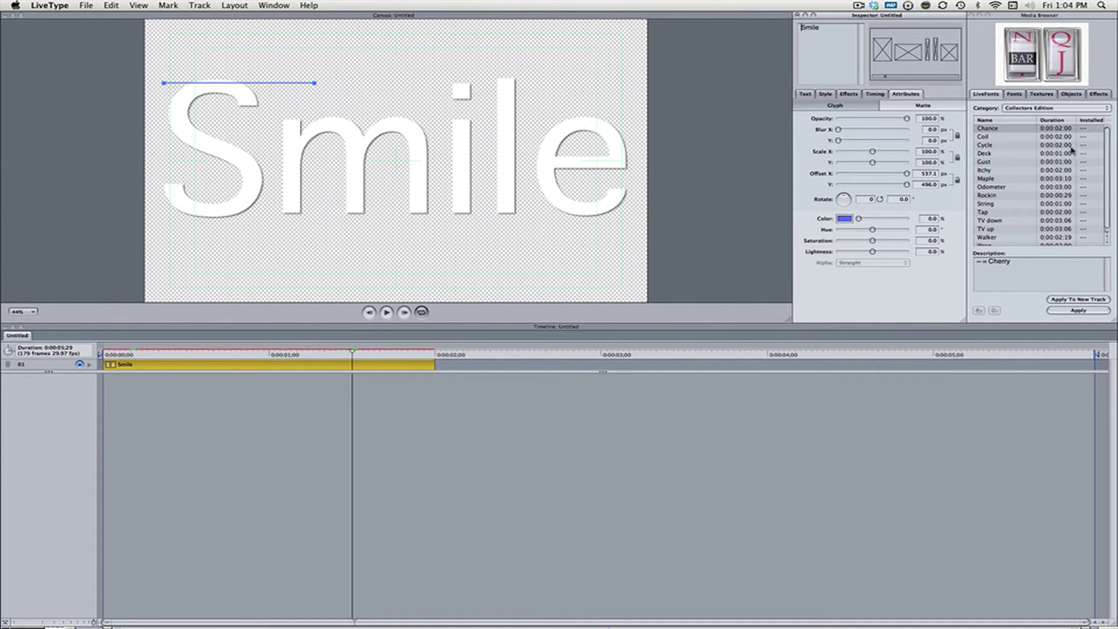
Rewind the timeline to the start of the Smile title
left_click(564, 410)
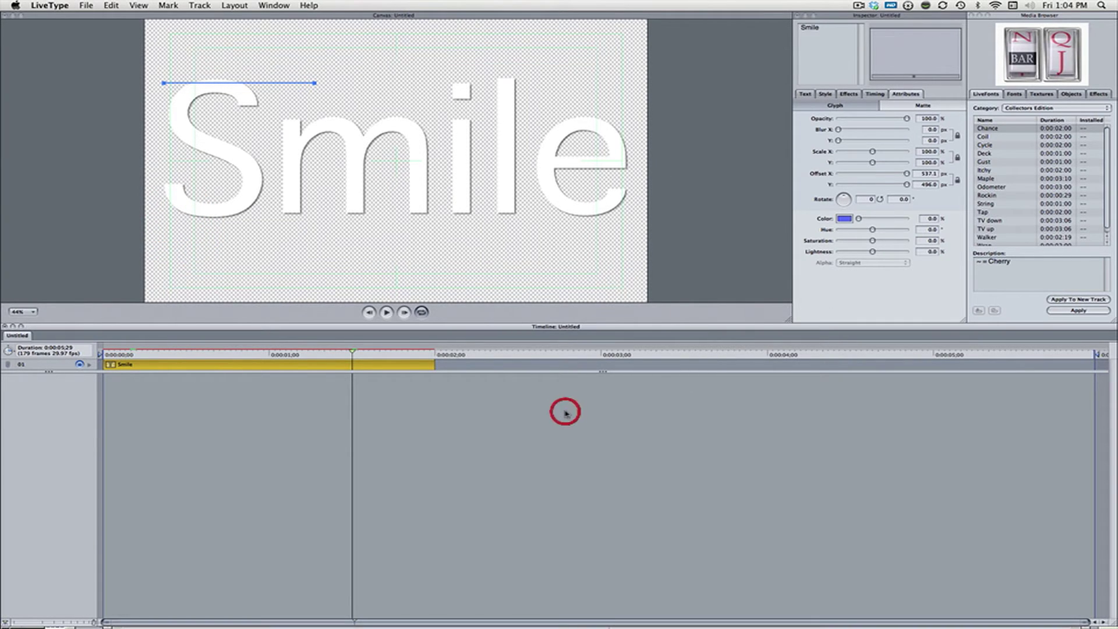
left_click_drag(401, 354, 23, 370)
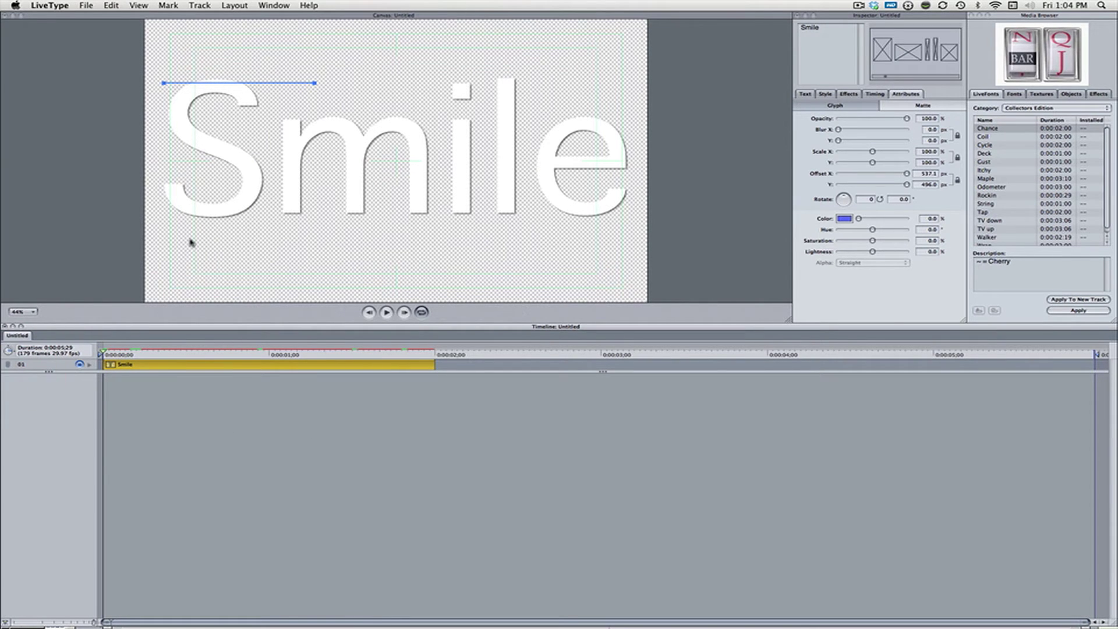
left_click(69, 5)
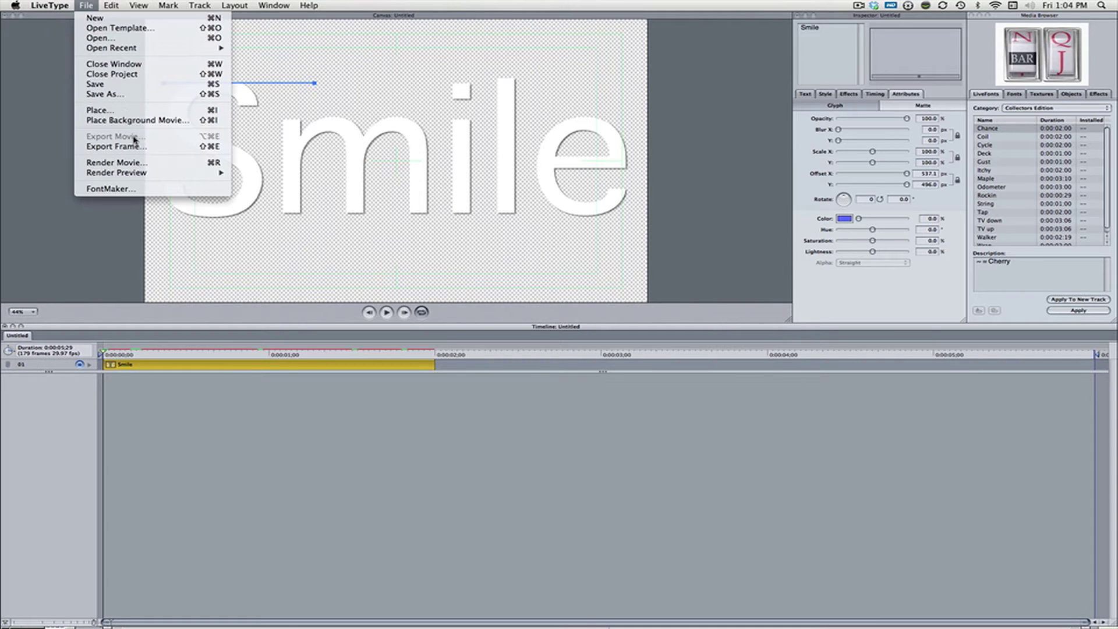
left_click(481, 433)
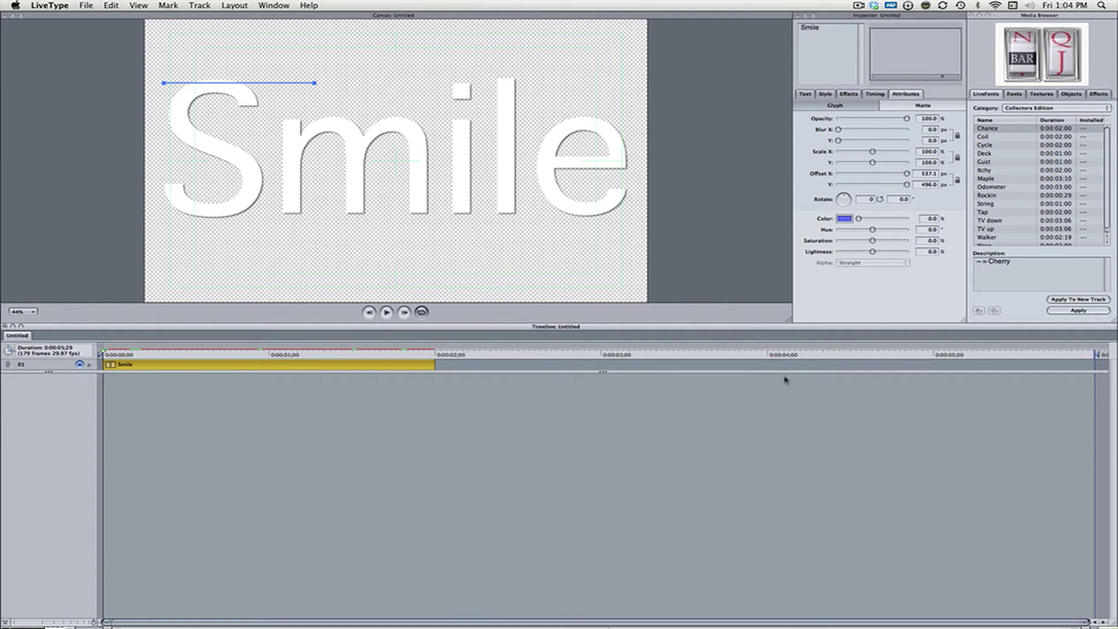
Switch back to Final Cut Express via Exposé and cue the playhead onto the Gradient clip
key("F9")
left_click(414, 476)
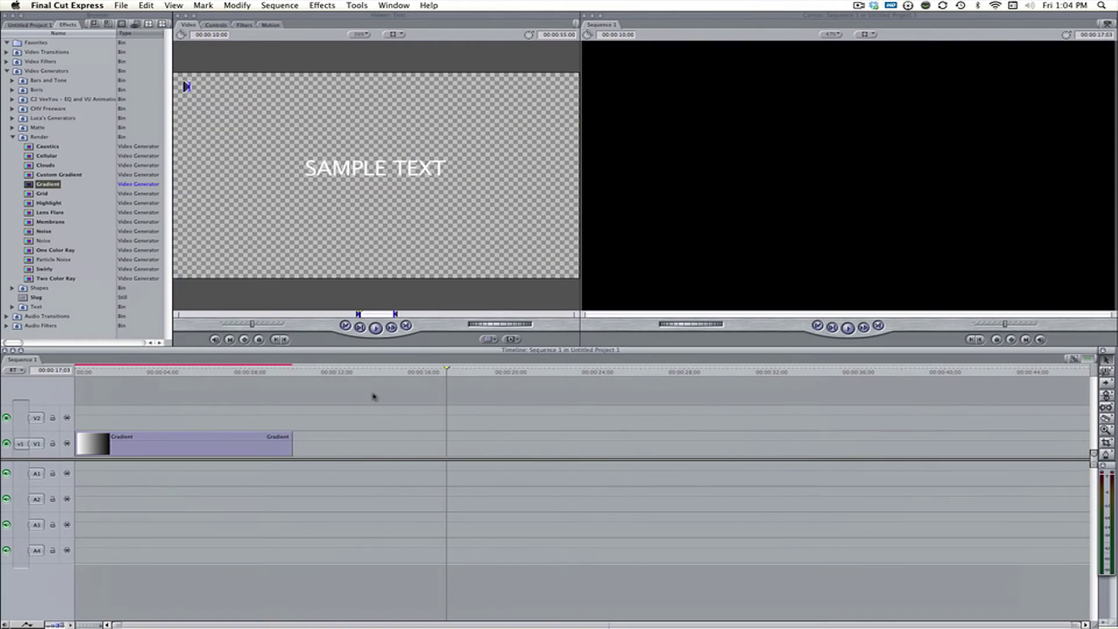
left_click_drag(336, 378, 292, 386)
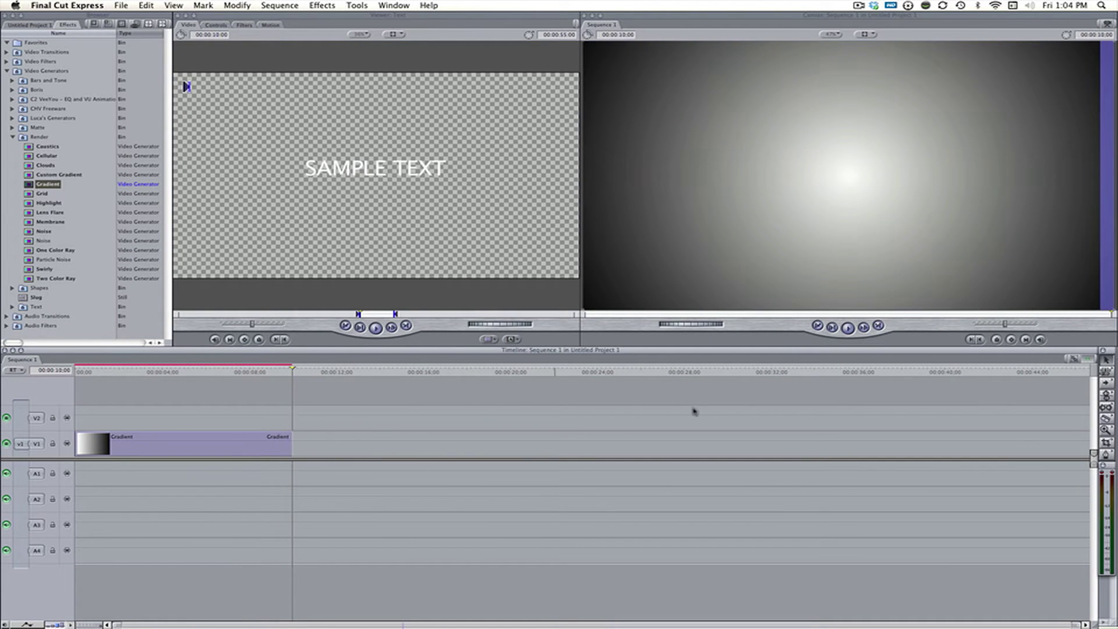
key("F9")
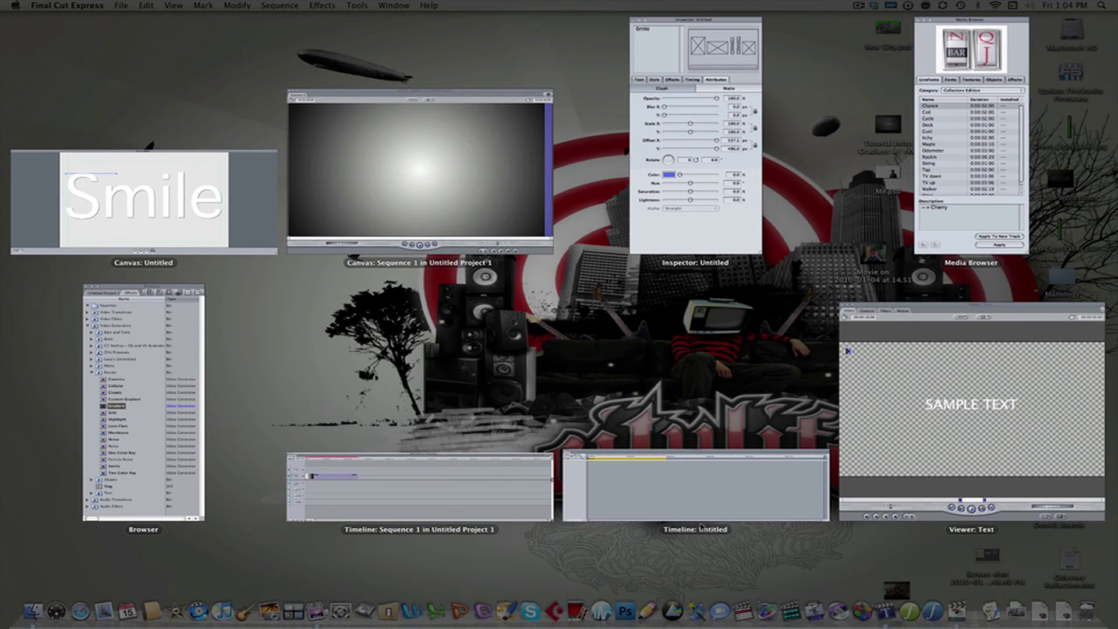
left_click(701, 524)
key("F9")
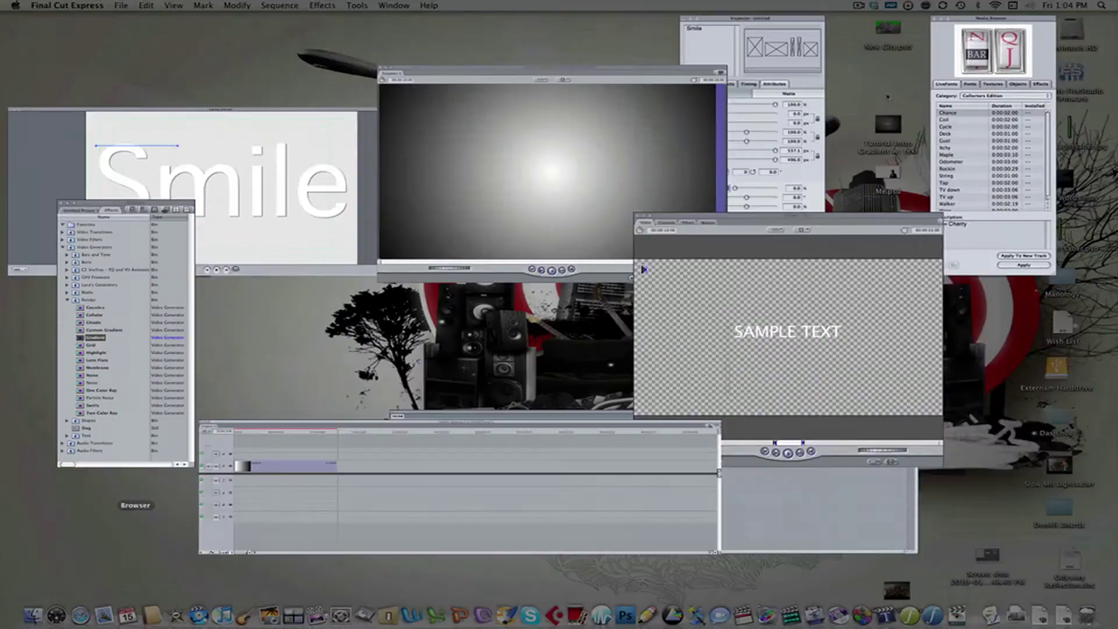
Return to LiveType and select the Smile track in its timeline
left_click(758, 137)
left_click(553, 384)
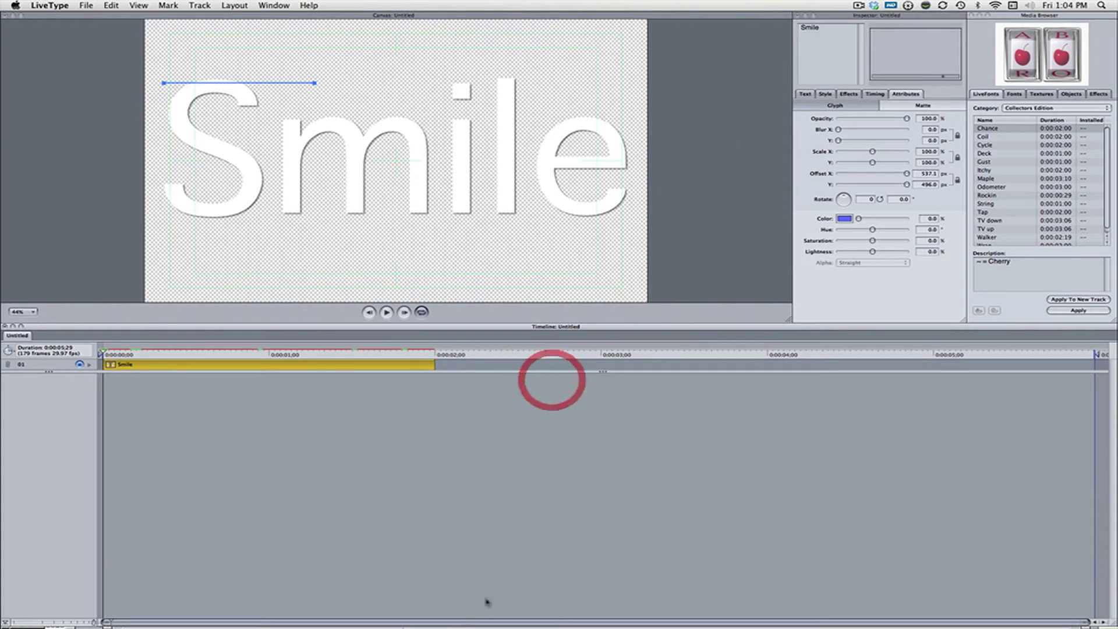
left_click(736, 605)
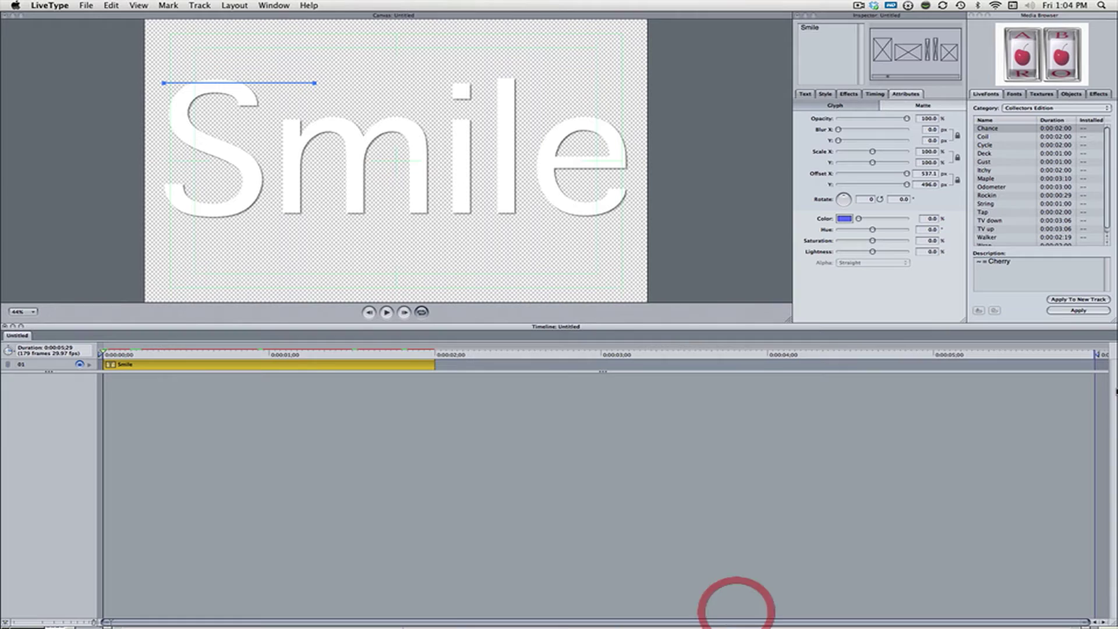
left_click_drag(1094, 355, 1114, 393)
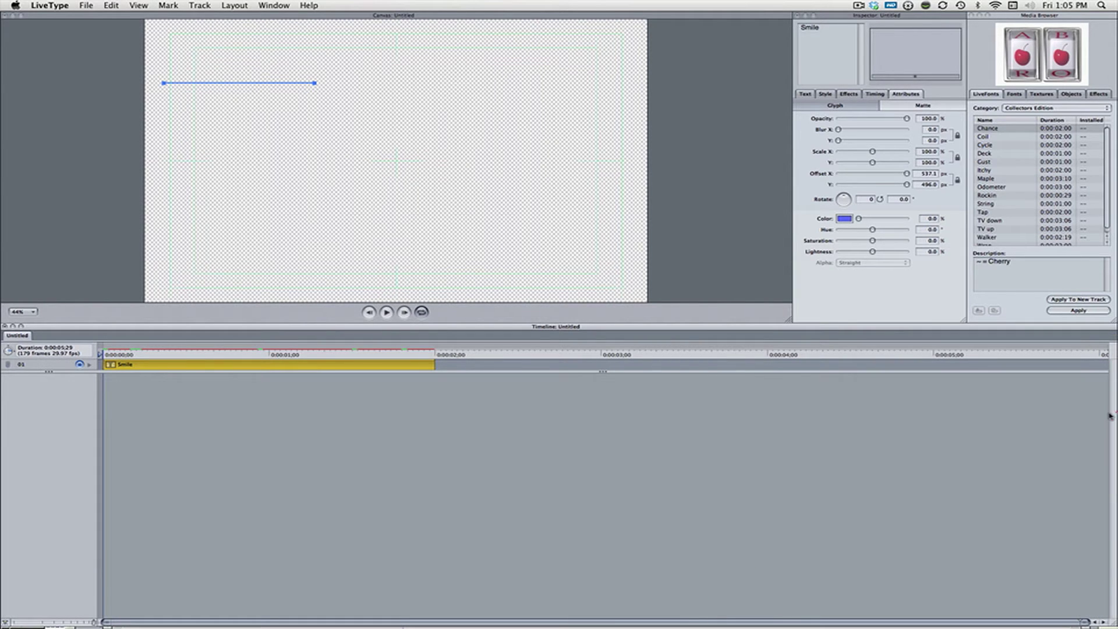
left_click(596, 627)
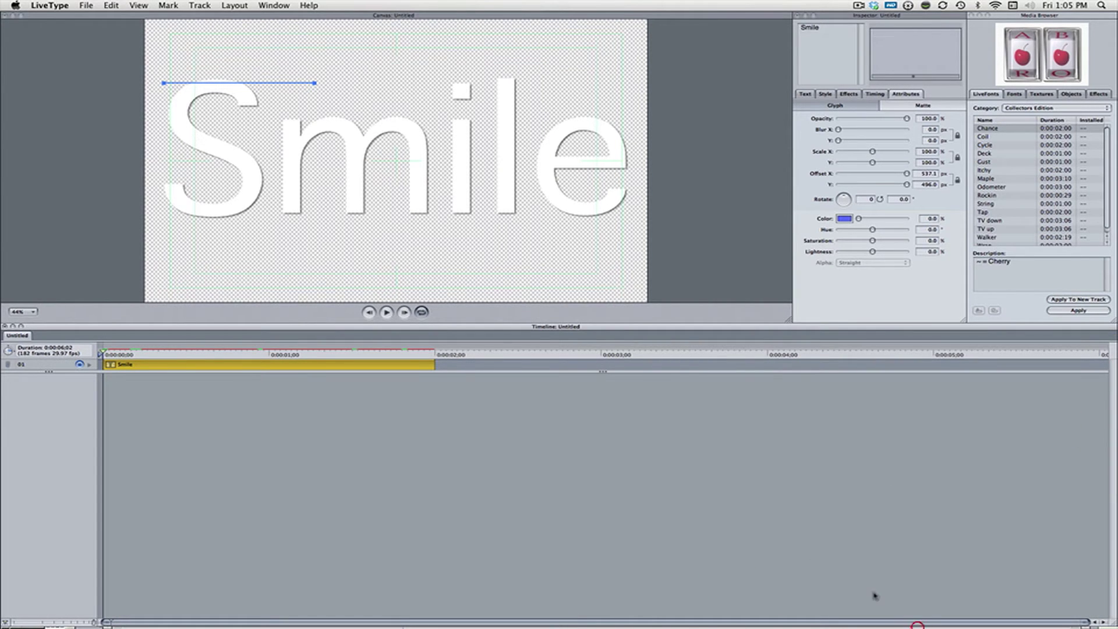
left_click(379, 365)
Set the Smile track's duration to 10.5 seconds so it runs past the ten-second mark
left_click(875, 94)
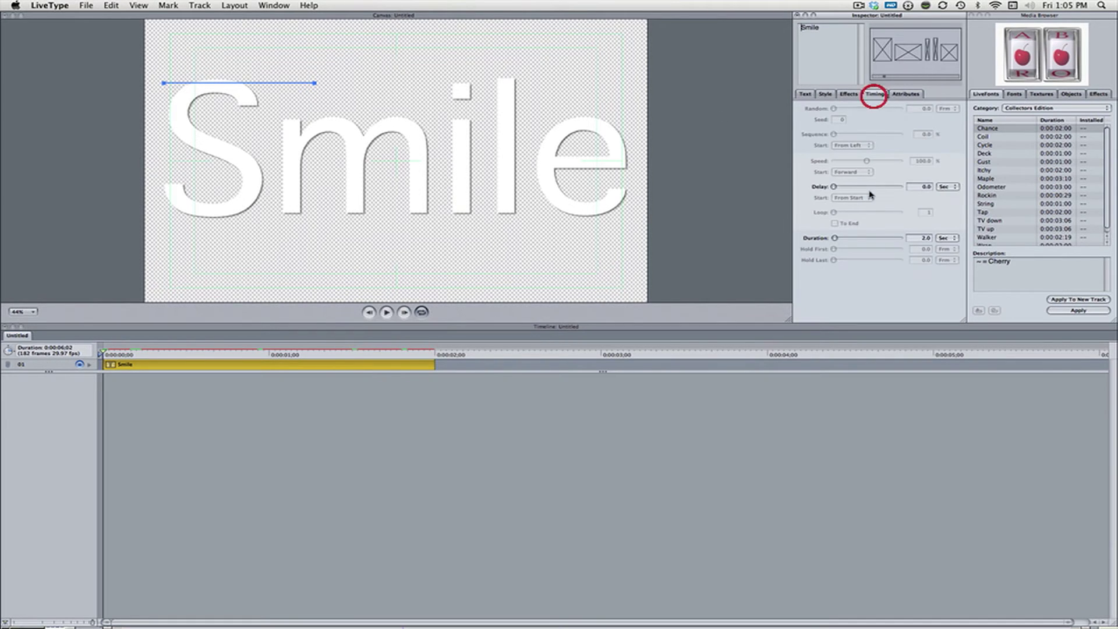
left_click(860, 237)
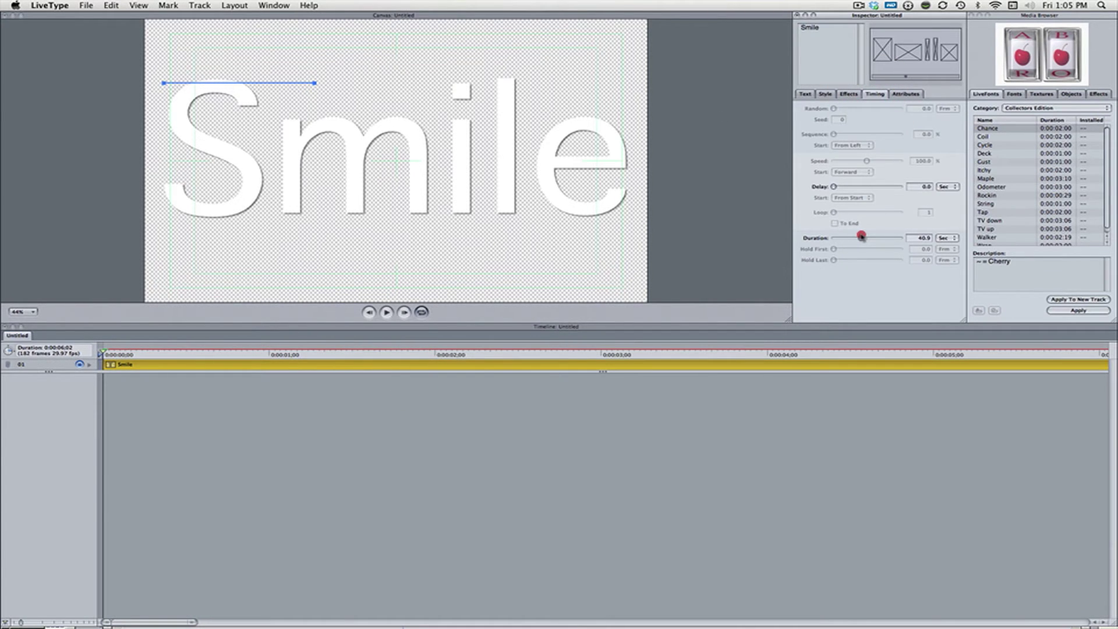
left_click_drag(854, 238, 841, 244)
left_click(935, 518)
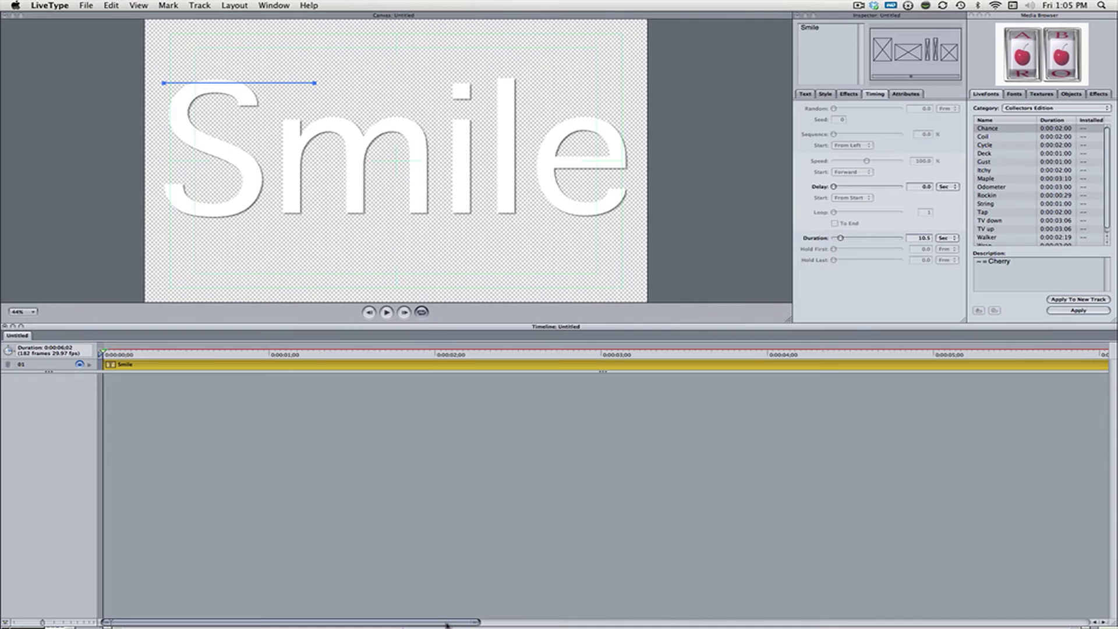
left_click_drag(442, 622, 759, 542)
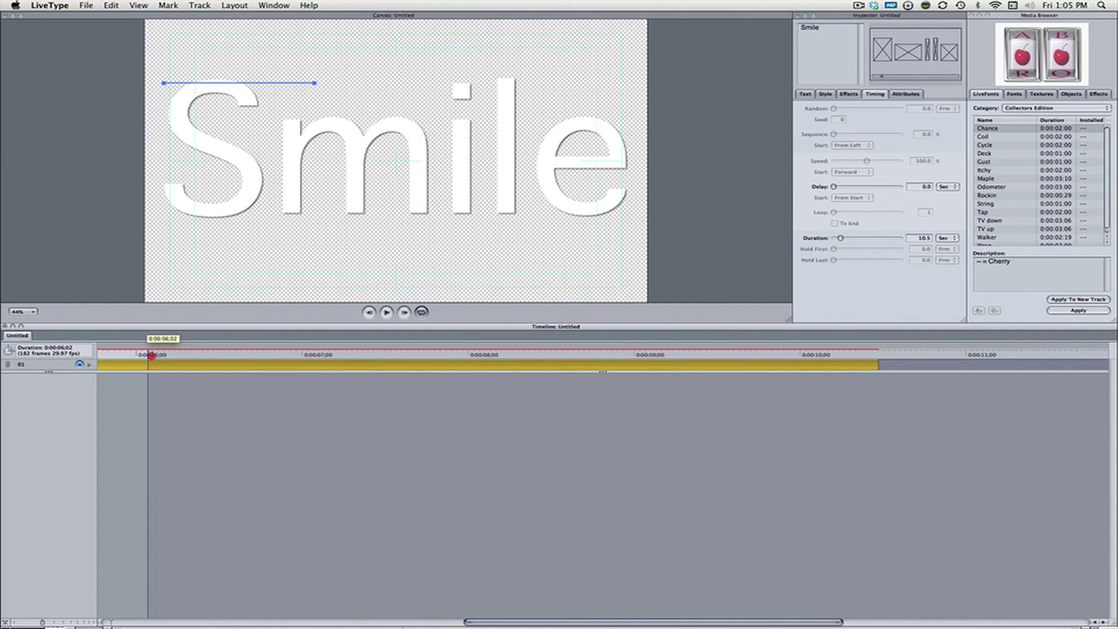
left_click_drag(151, 355, 808, 384)
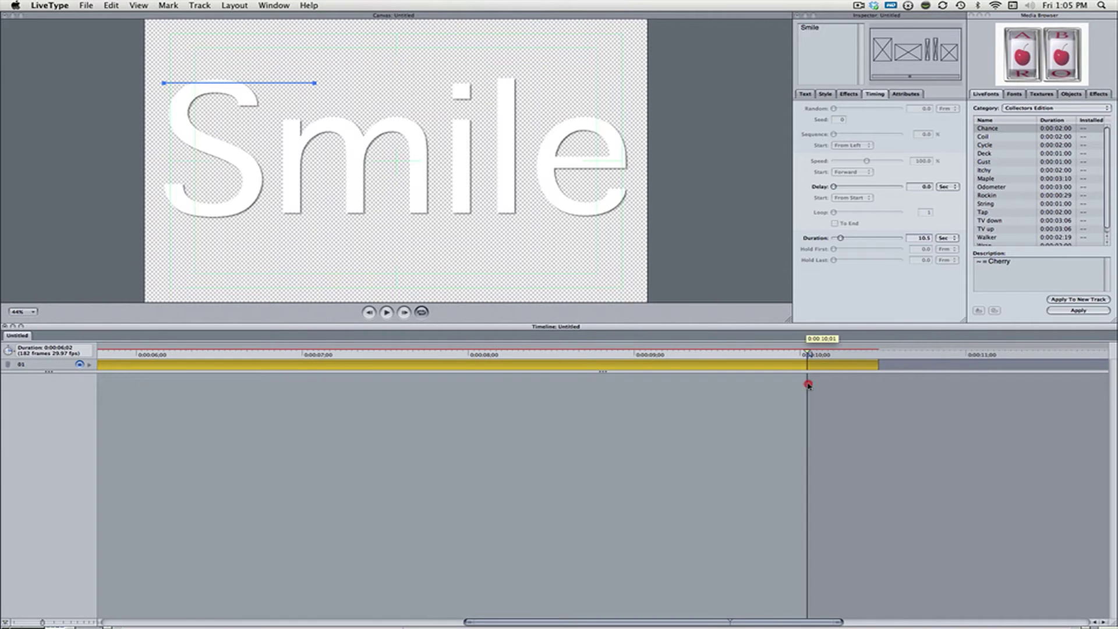
Render the ten-second project as 'Smile 4 Tutorial' on the Desktop without background
key("Home")
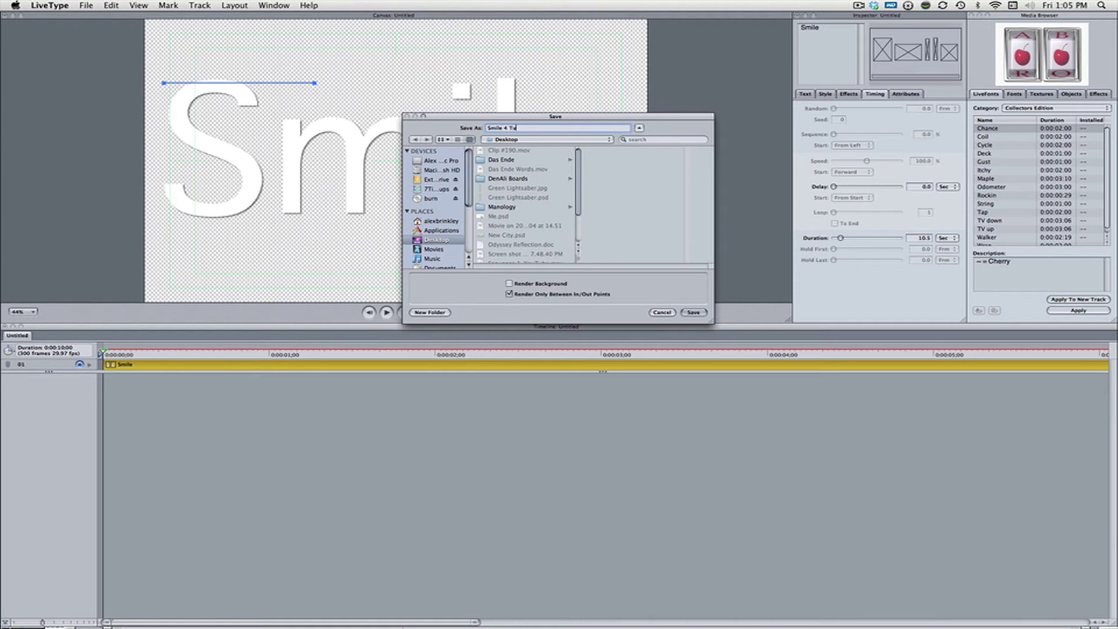
key("Return")
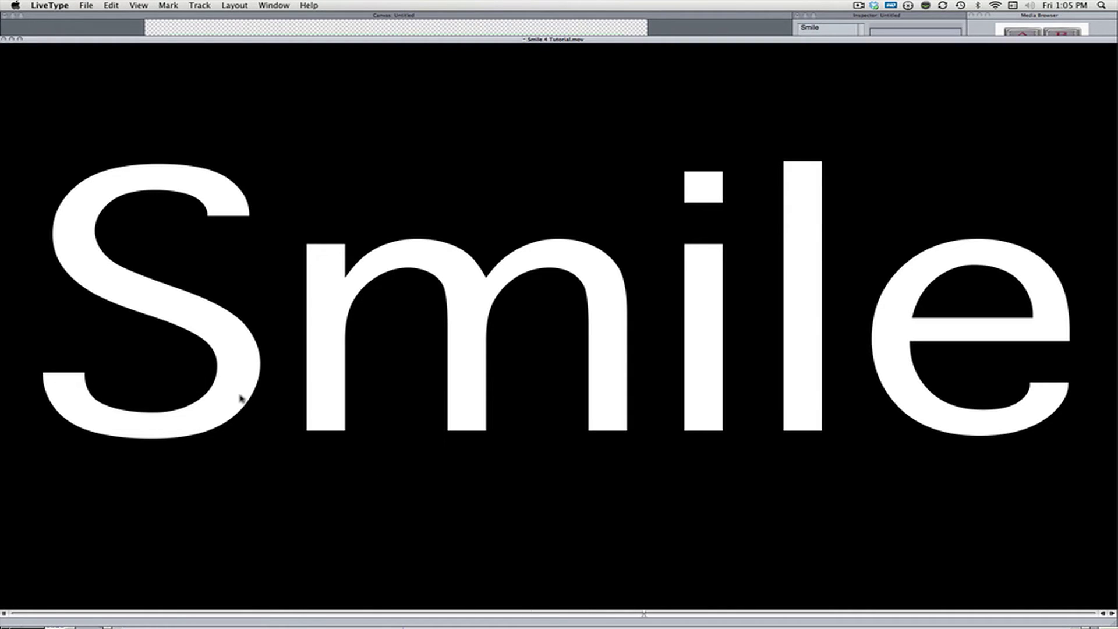
Close the rendered movie and quit LiveType without saving the project
key("super+w")
key("super+q")
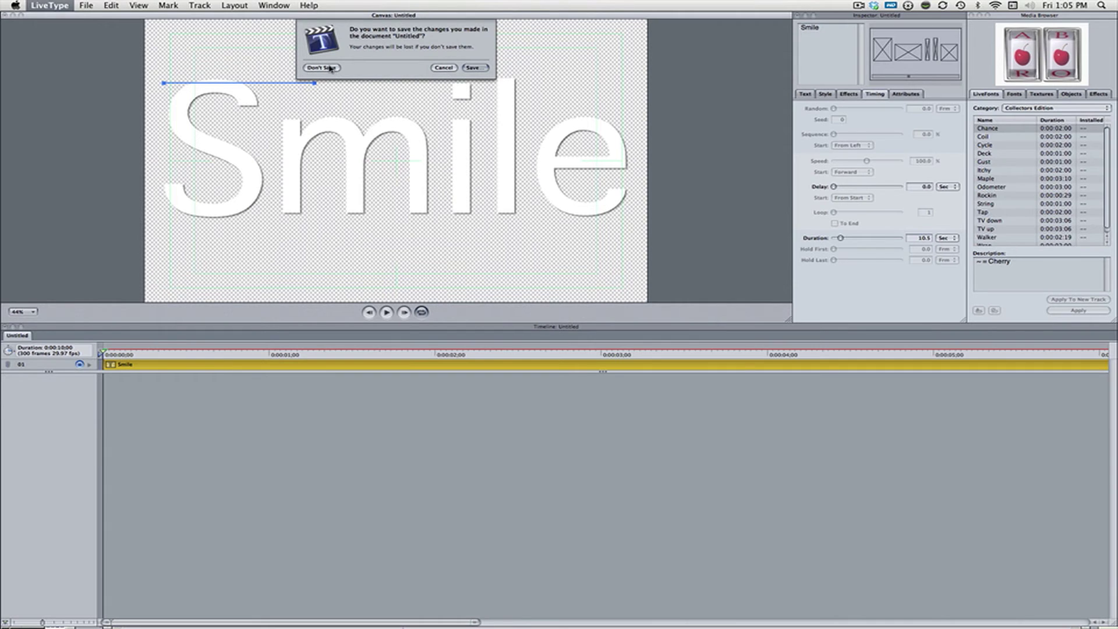
left_click(330, 68)
Show the desktop and Quick Look the rendered Smile 4 Tutorial movie
key("F11")
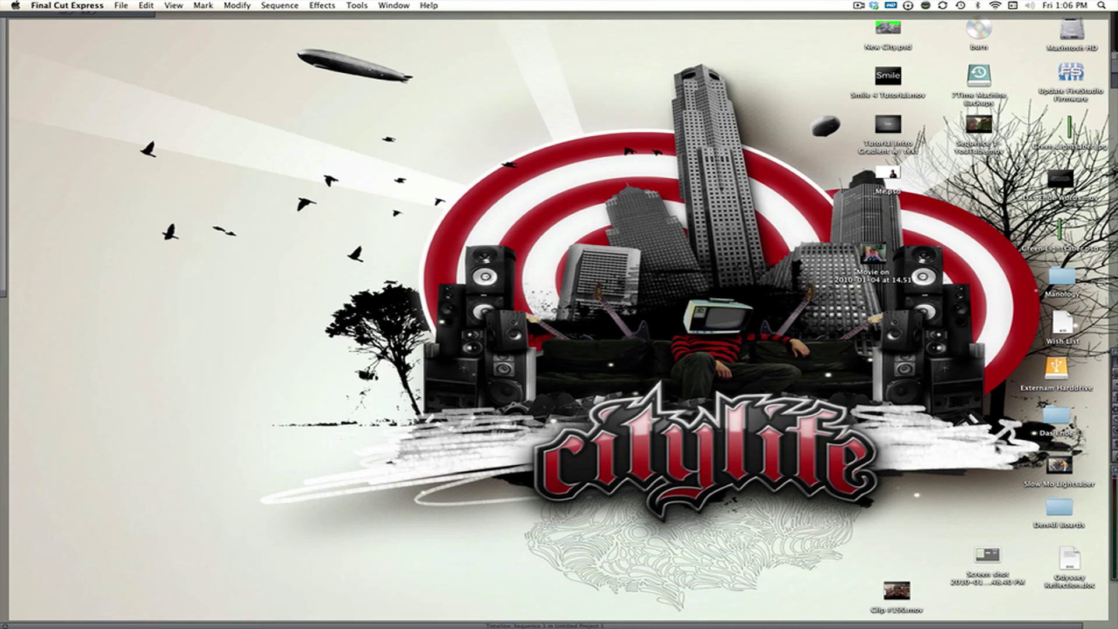
left_click(886, 72)
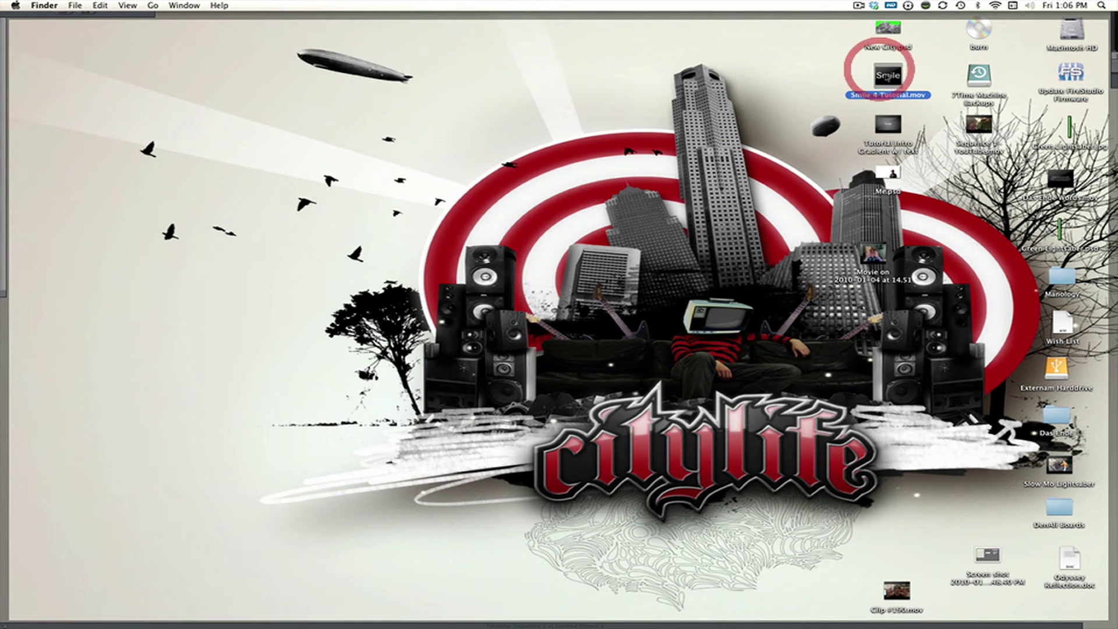
key("space")
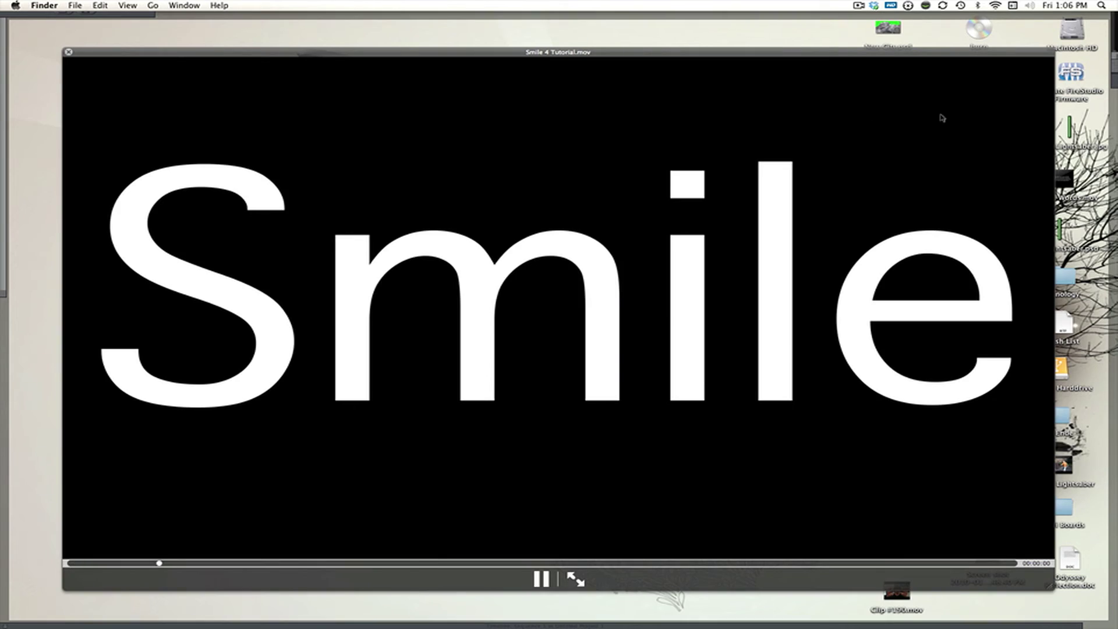
key("space")
Drop the Smile 4 Tutorial movie onto track V2 above the Gradient clip
key("F9")
left_click_drag(956, 59, 74, 402)
left_click_drag(164, 376, 89, 373)
Shift the Smile clip slightly later so it starts about one second in
left_click(145, 410)
left_click_drag(145, 410, 181, 410)
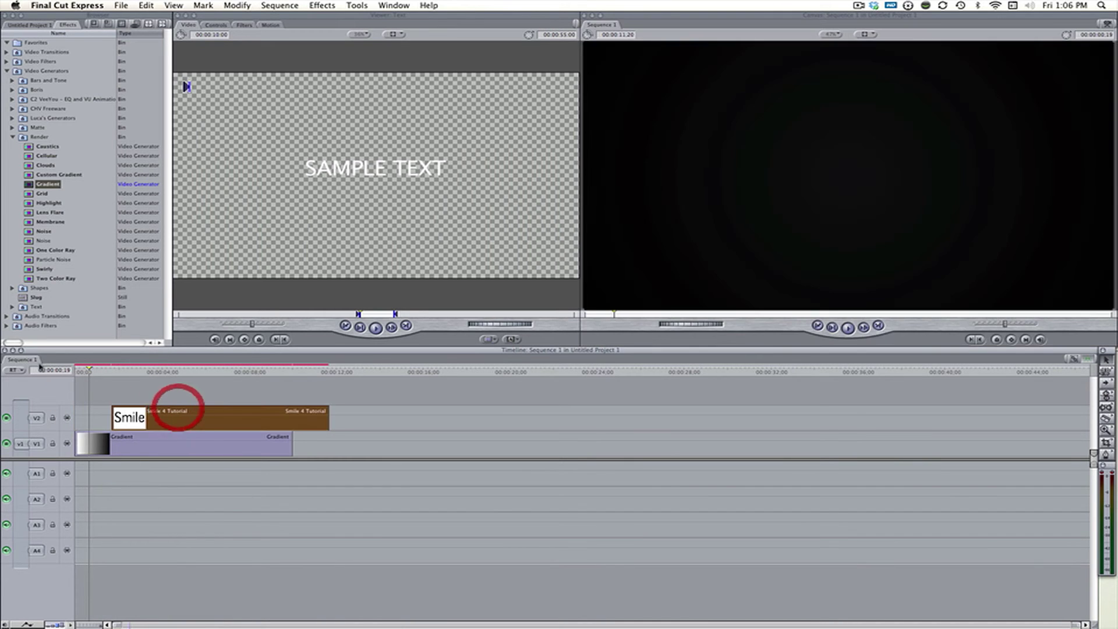
left_click(85, 379)
left_click_drag(84, 380, 112, 373)
Apply Cross Dissolve from Video Transitions > Dissolve to the start of the Smile clip
left_click(123, 372)
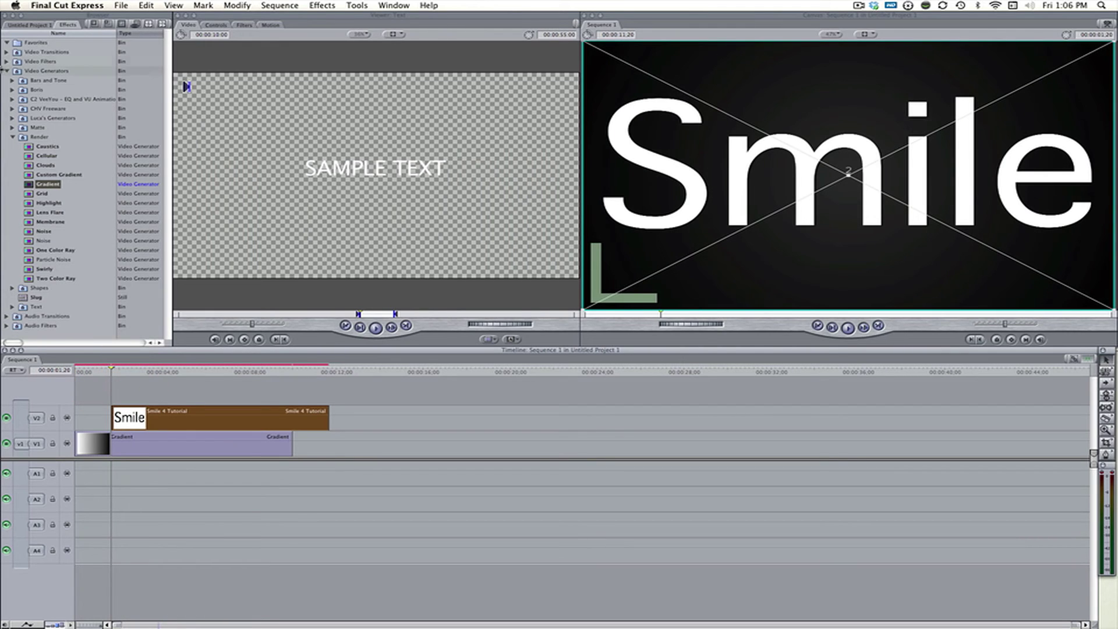
left_click(47, 66)
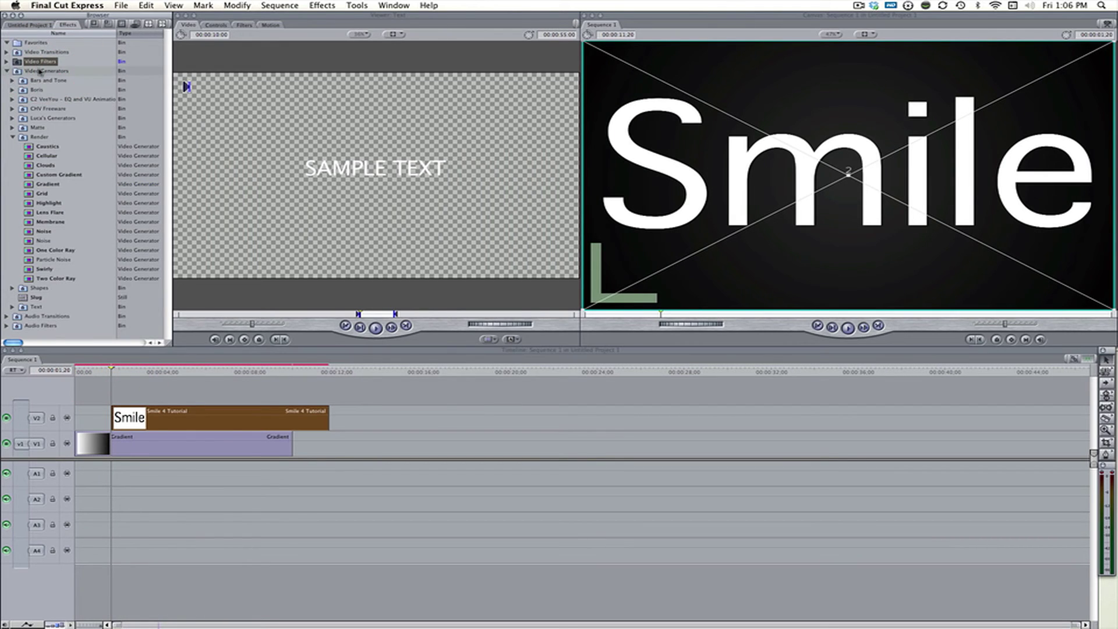
left_click(44, 70)
left_click(41, 52)
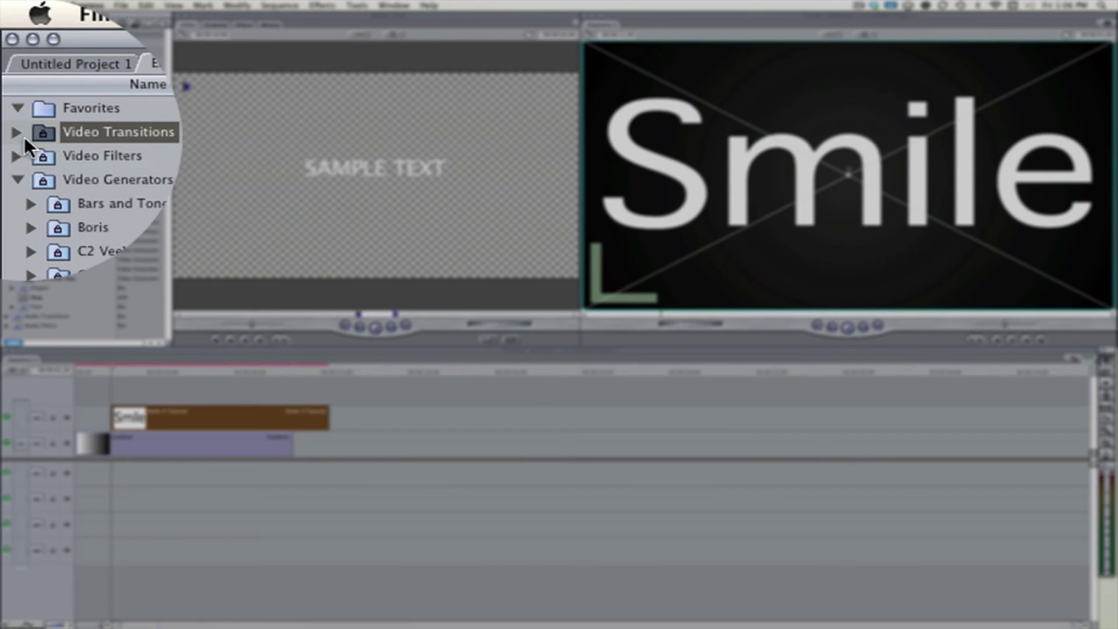
left_click(20, 135)
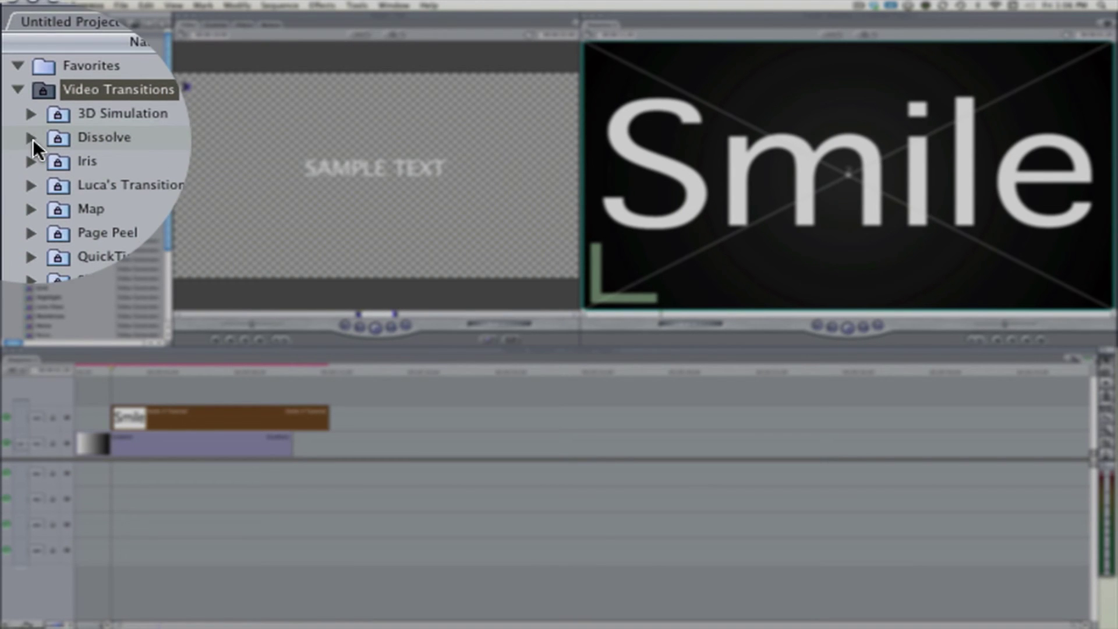
left_click(32, 138)
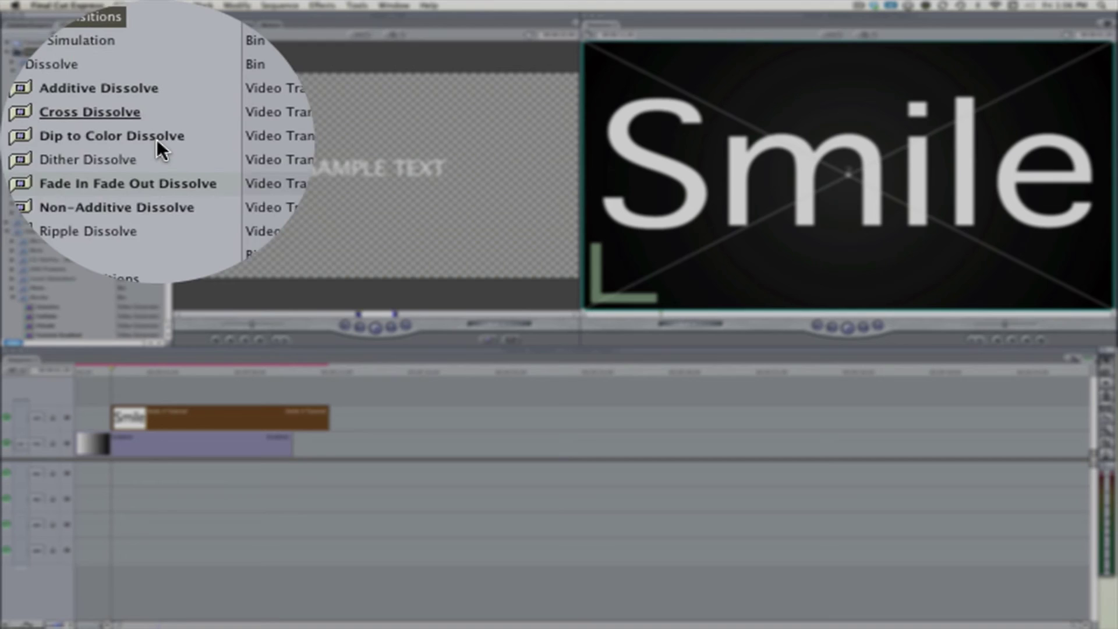
left_click(67, 90)
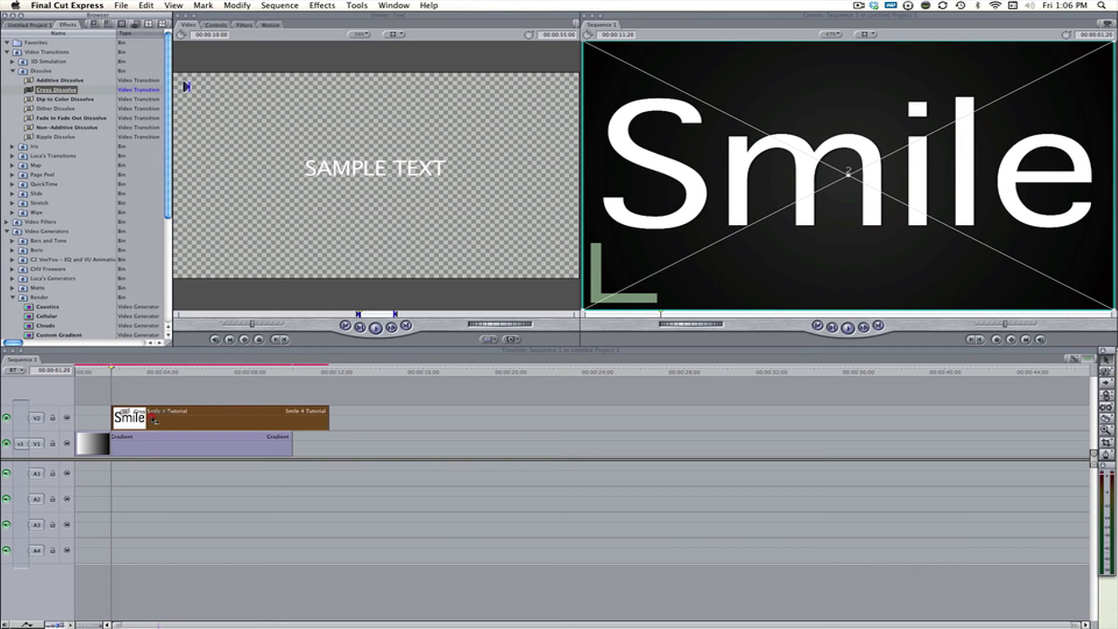
left_click_drag(153, 421, 251, 419)
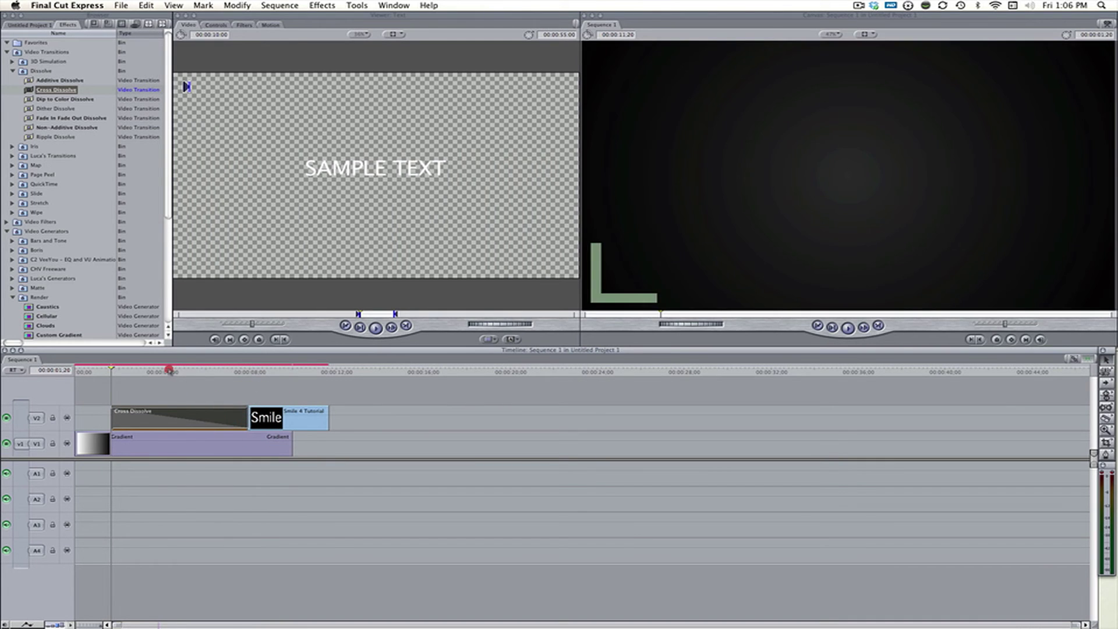
mouse_move(111, 366)
left_mouse_down()
mouse_move(234, 362)
mouse_move(111, 366)
left_mouse_up()
Undo the Cross Dissolve and play back the title from the Smile clip's start
key("super+z")
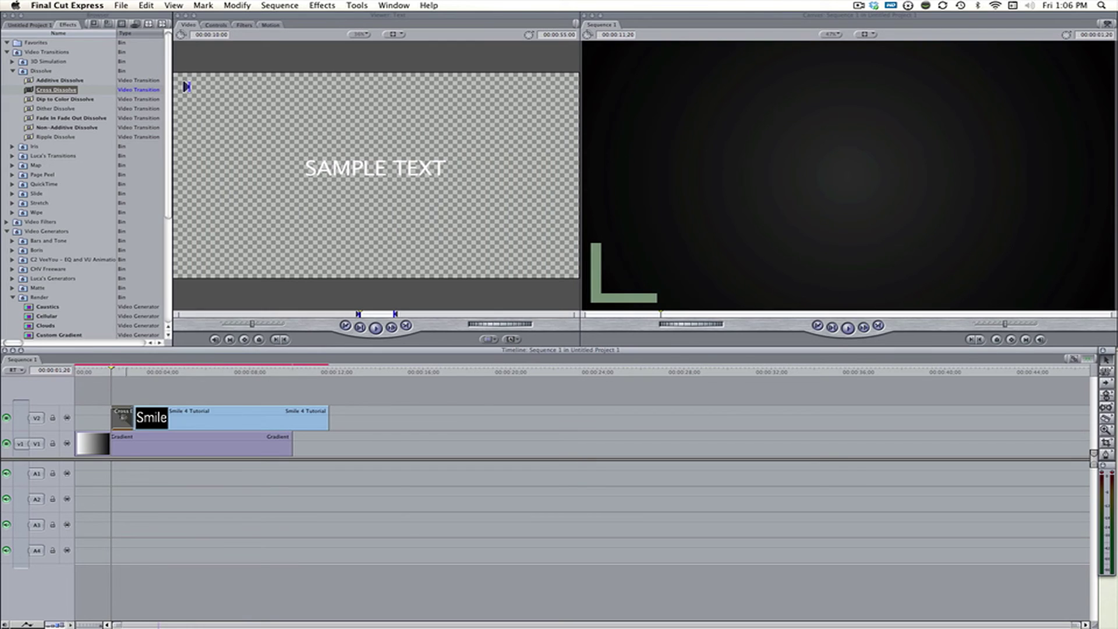
key("super+z")
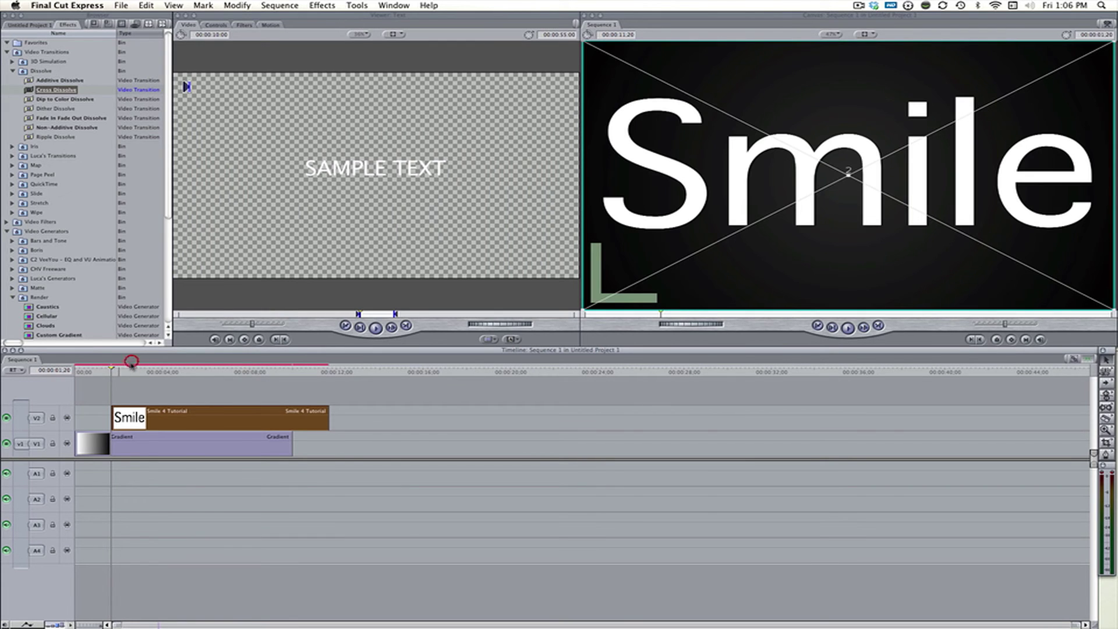
key("space")
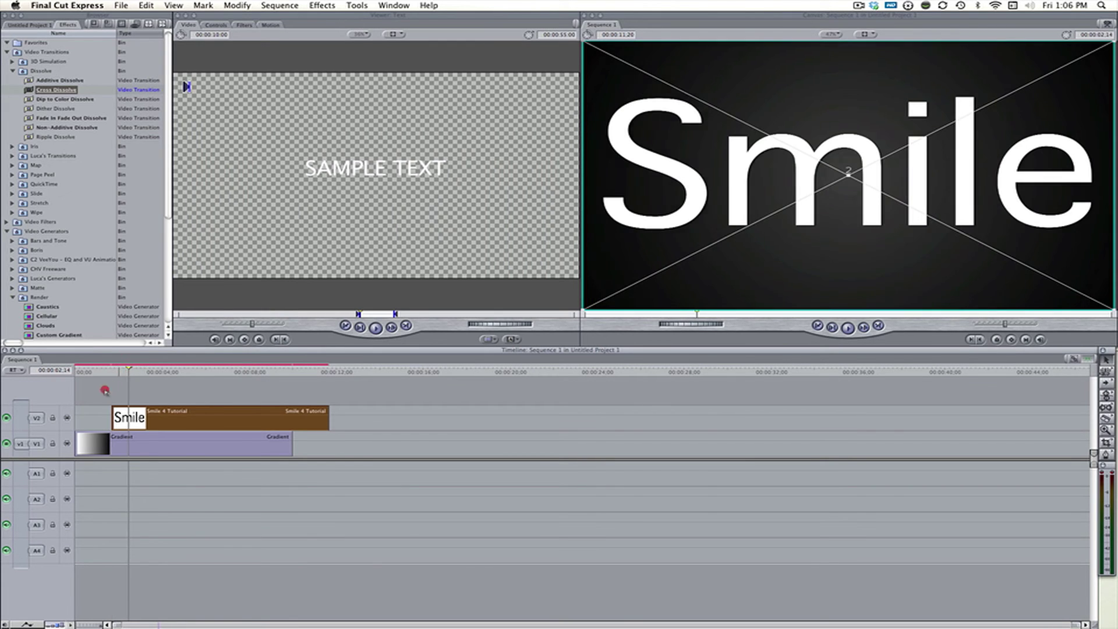
left_click_drag(160, 435, 112, 425)
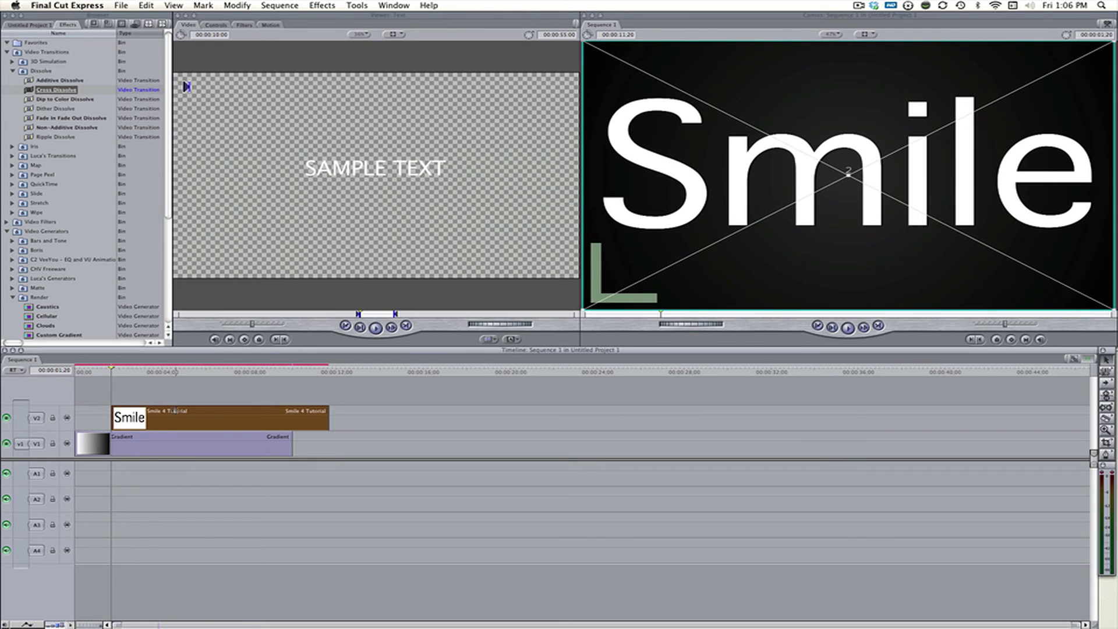
Add a motion keyframe at the Smile clip's start and shrink the title to tiny
double_click(177, 413)
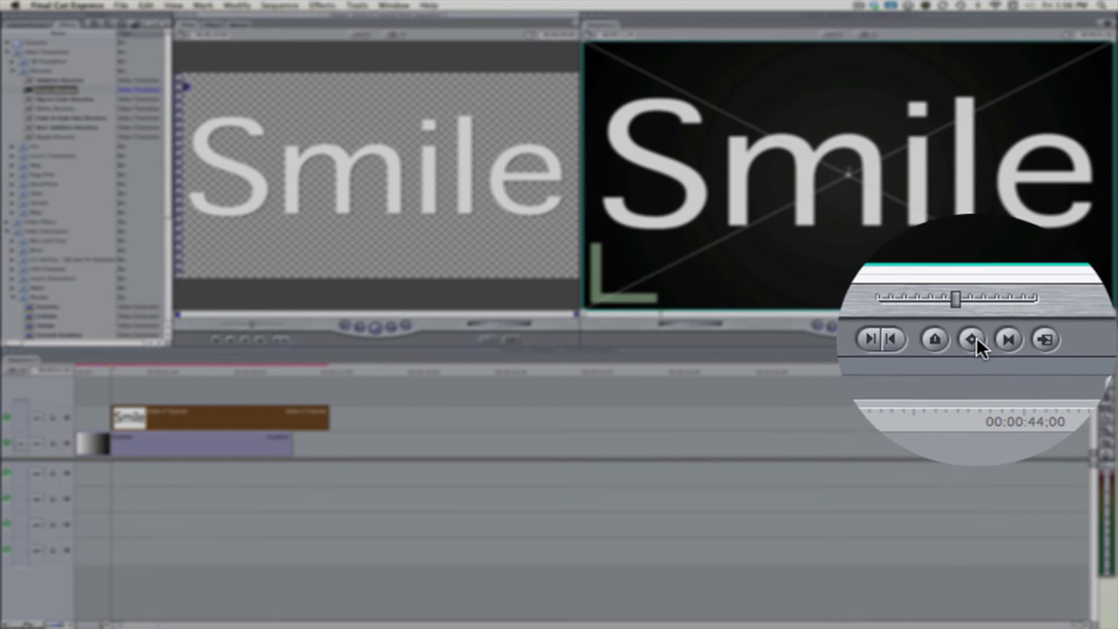
left_click(1012, 339)
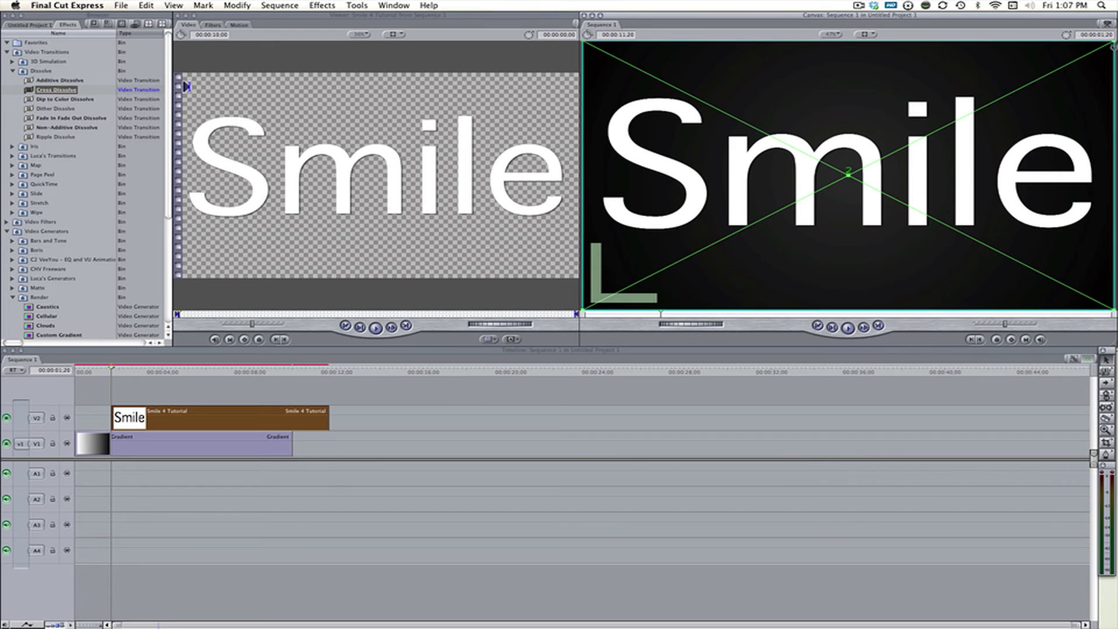
left_click_drag(1114, 42, 839, 192)
left_click_drag(843, 181, 848, 181)
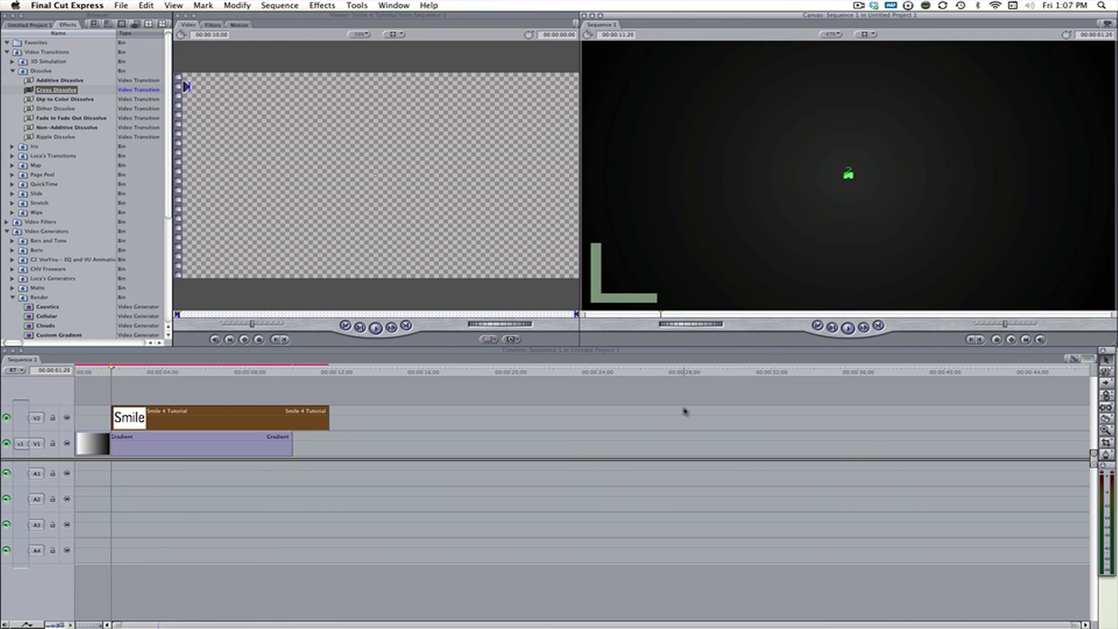
At about nine seconds in, scale the Smile title back up to fill the frame
mouse_move(276, 368)
left_mouse_down()
mouse_move(262, 369)
mouse_move(292, 369)
mouse_move(271, 369)
mouse_move(281, 369)
left_mouse_up()
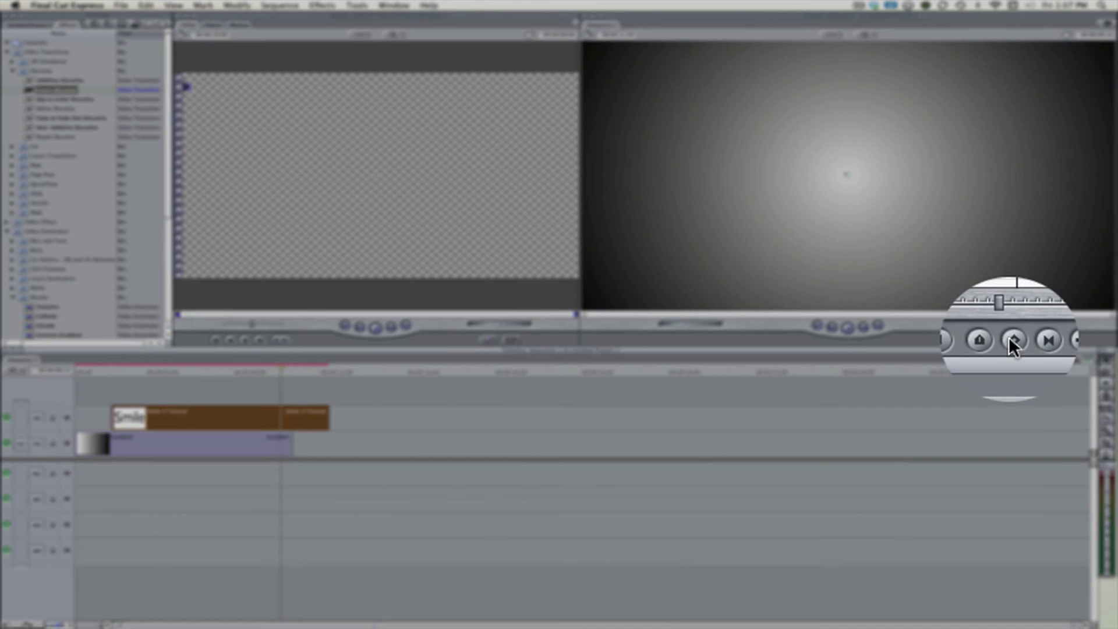
left_click(848, 173)
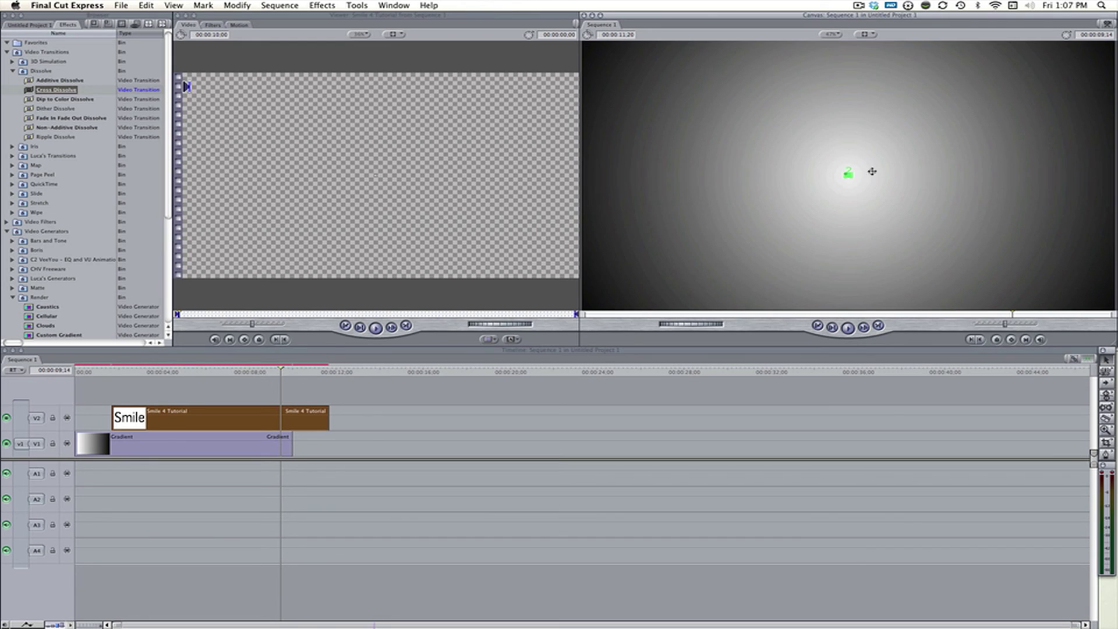
left_click_drag(851, 175, 1114, 306)
left_click_drag(438, 397, 262, 441)
Render the selected clips and play the sequence from the start
key("super+r")
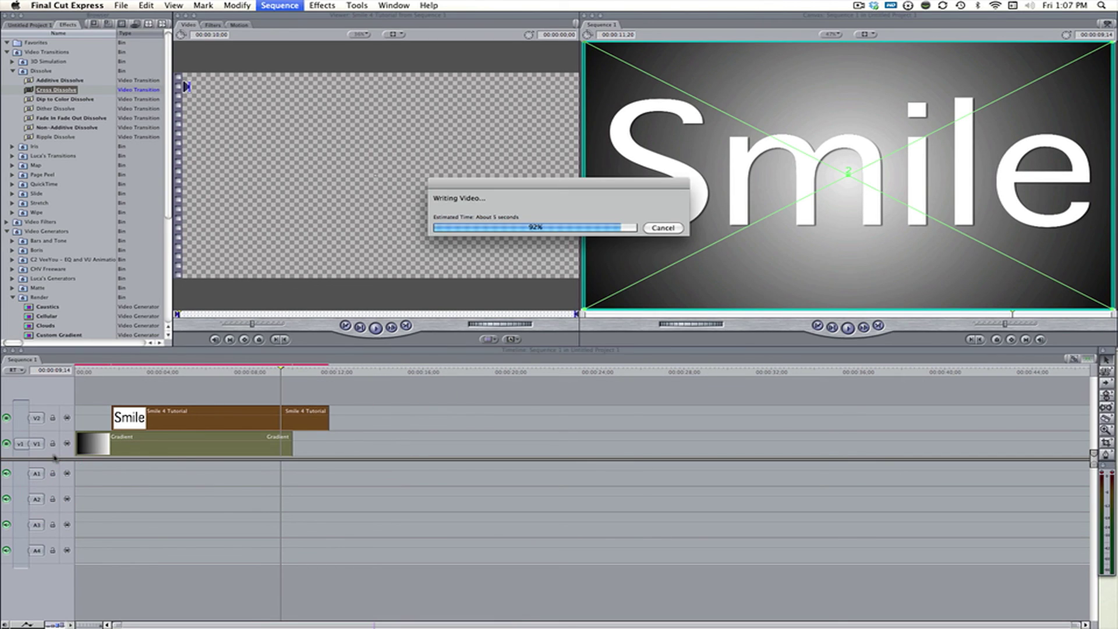
left_click(115, 384)
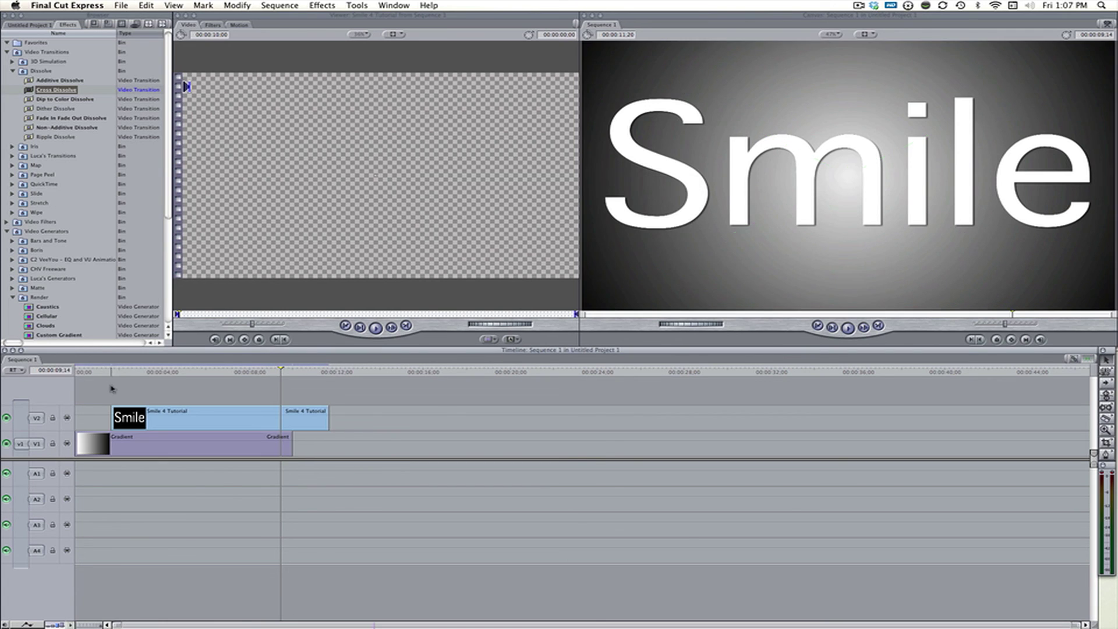
left_click_drag(109, 371, 57, 386)
key("space")
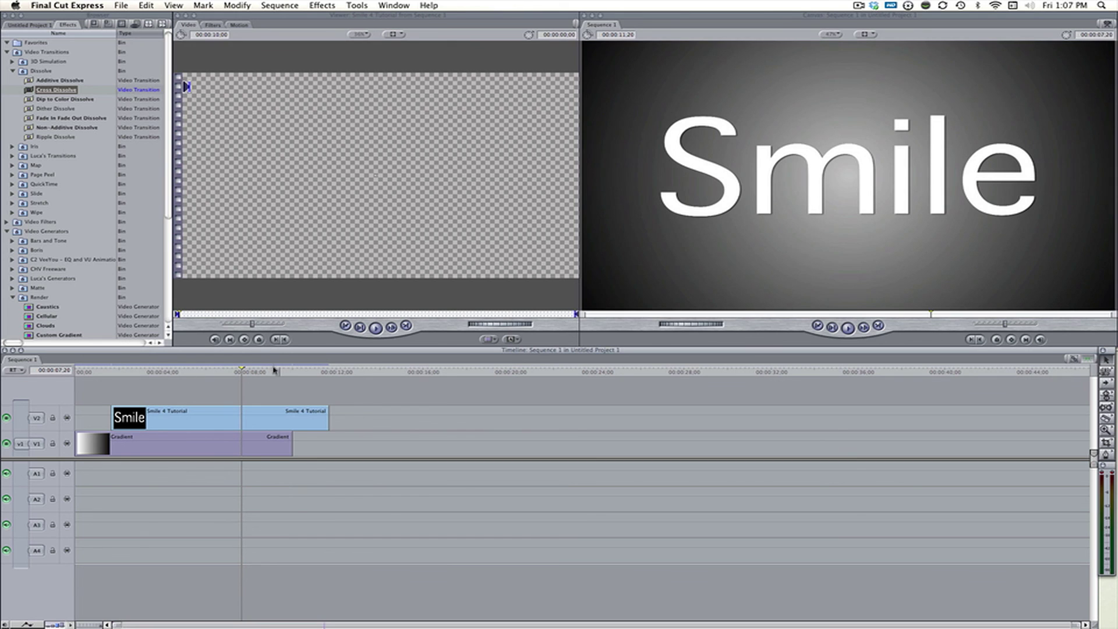
Scrub through the title's growth animation and past the end of the clips
left_click_drag(274, 370, 262, 409)
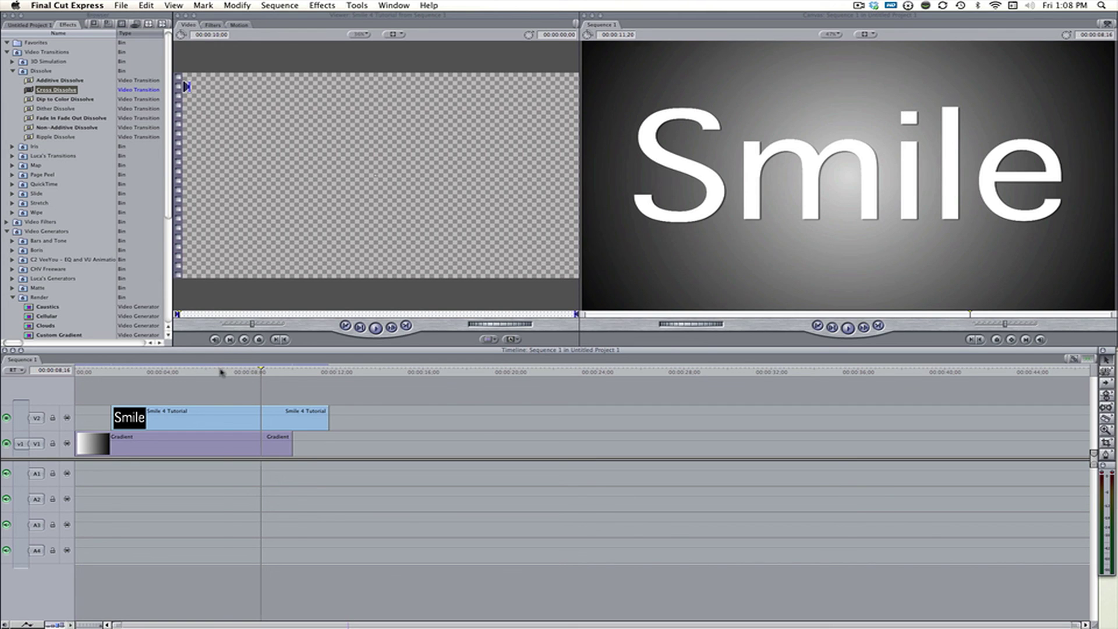
mouse_move(221, 371)
left_mouse_down()
mouse_move(164, 372)
mouse_move(242, 372)
mouse_move(229, 371)
left_mouse_up()
left_click_drag(402, 371, 431, 372)
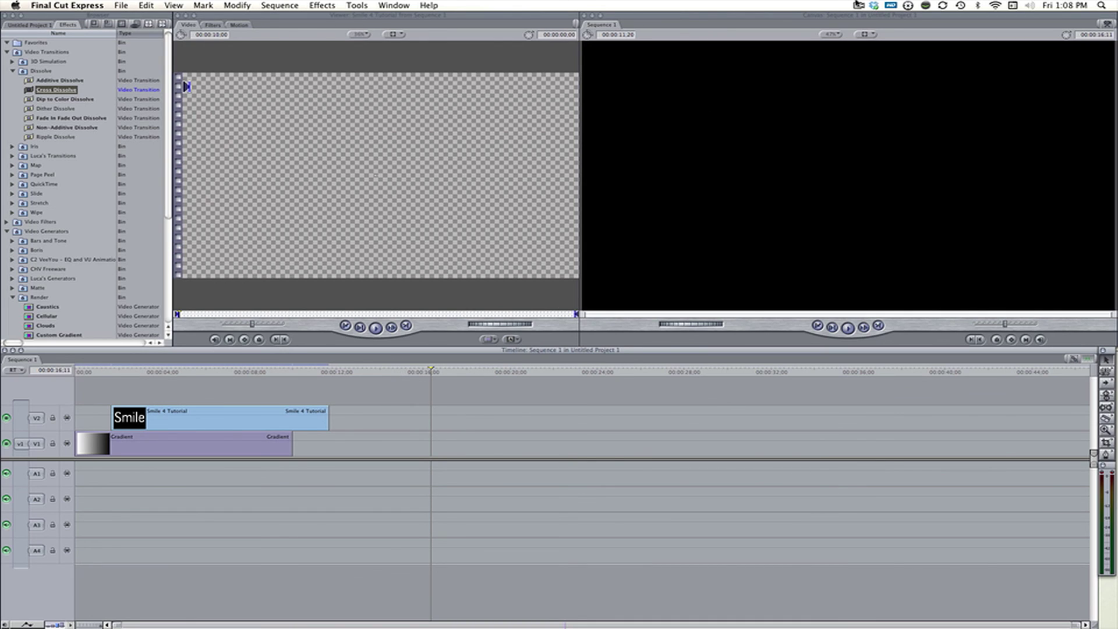
left_click(858, 4)
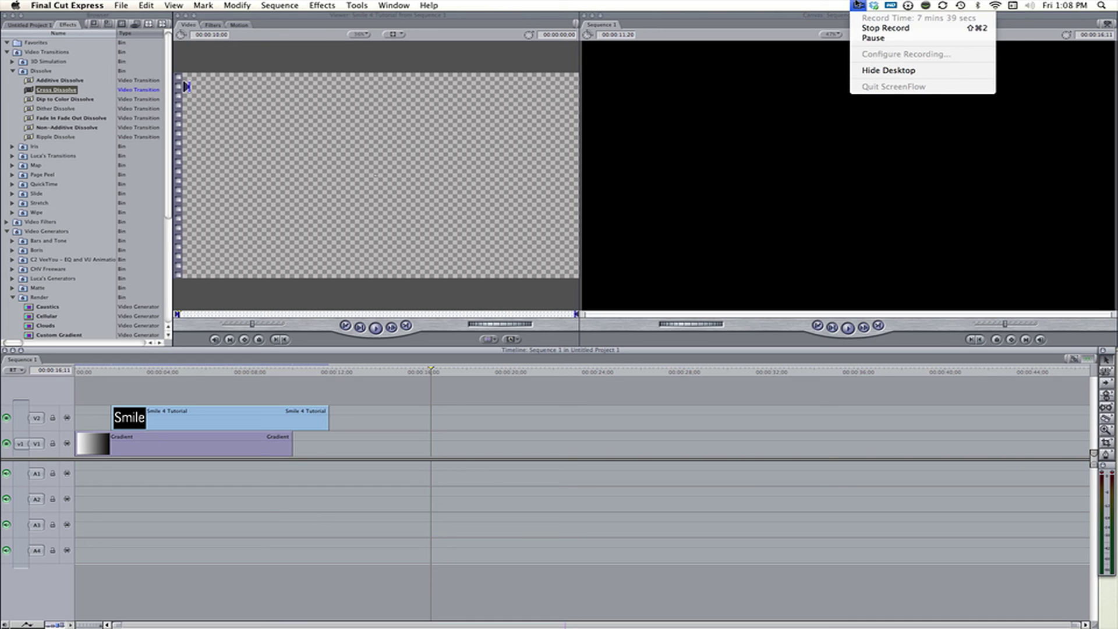
left_click(837, 89)
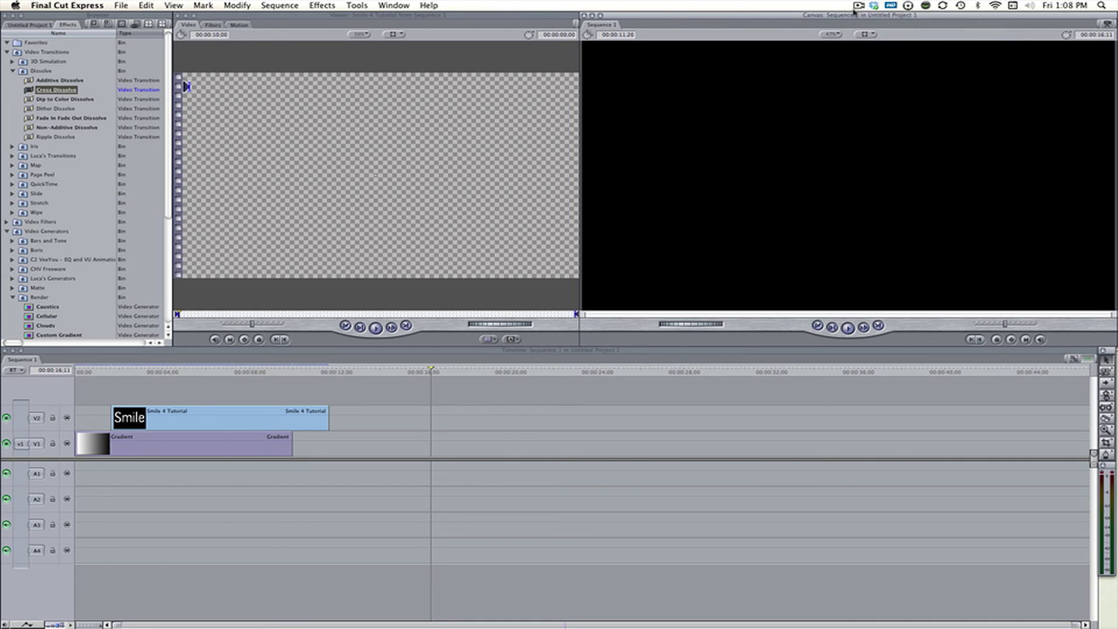